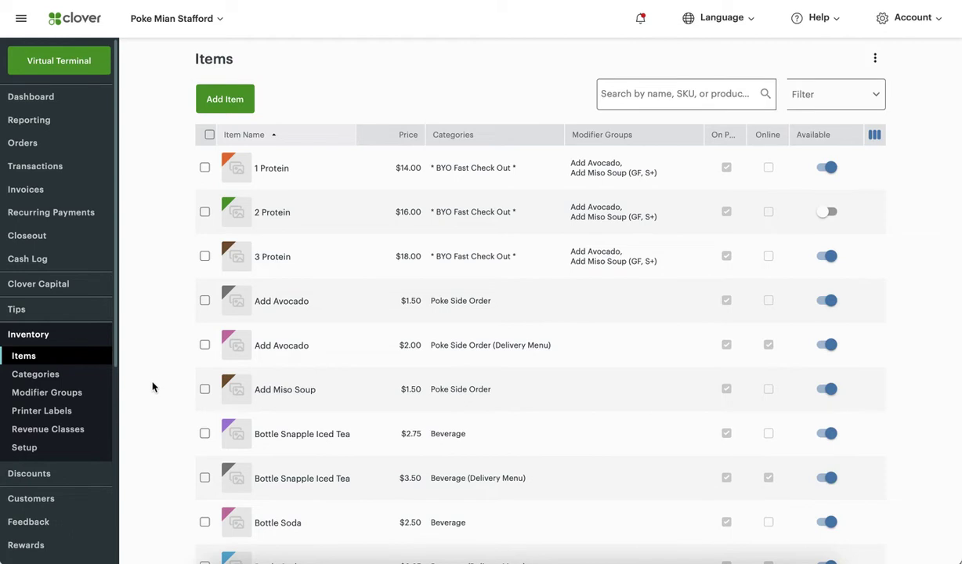
Open the Business Information page in Account & Setup
{"action": "scroll", "coordinate": [39, 459], "scroll_direction": "down", "scroll_amount": 1}
{"action": "scroll", "coordinate": [40, 461], "scroll_direction": "down", "scroll_amount": 5}
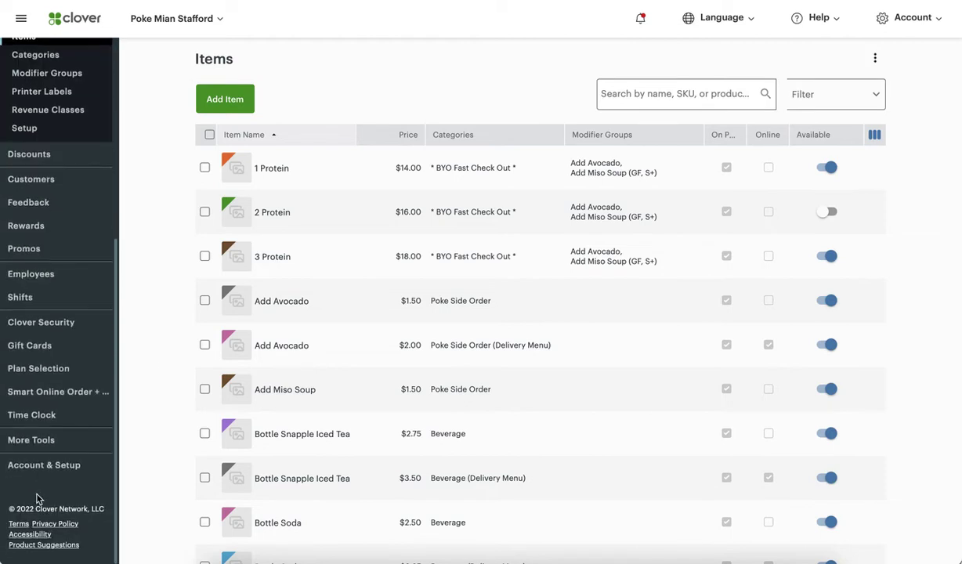
{"action": "left_click", "coordinate": [43, 471]}
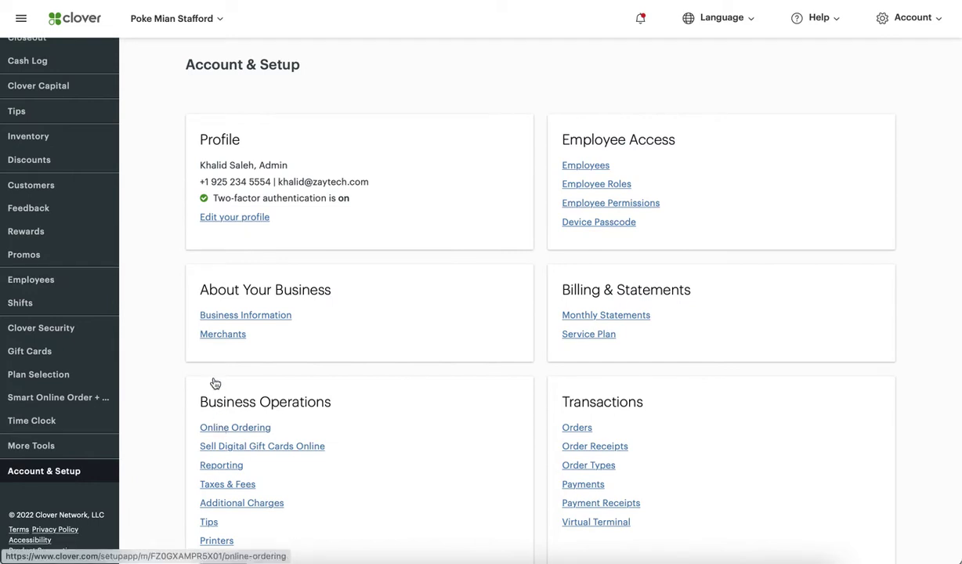
{"action": "left_click", "coordinate": [226, 316]}
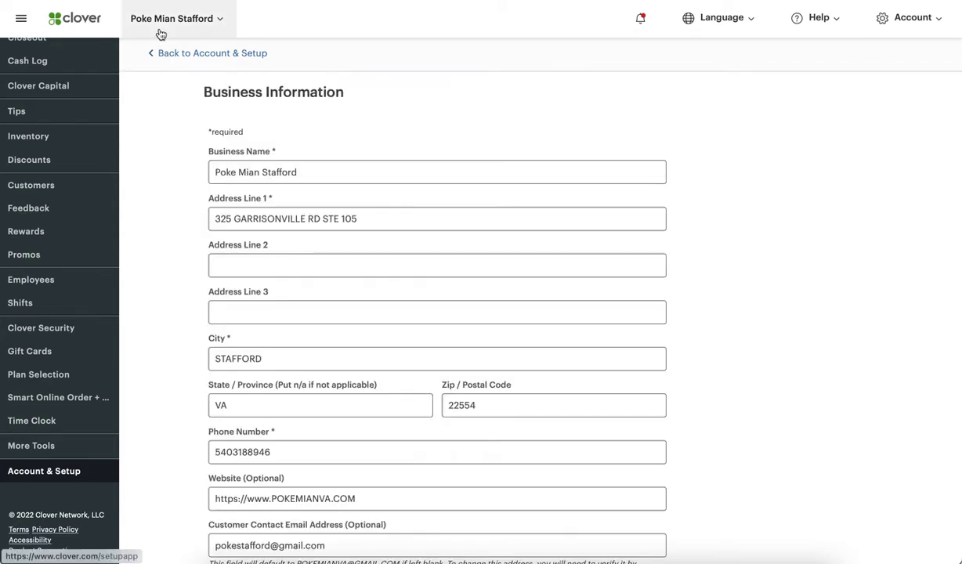
Try appending 2 to the business name and remove the addition
{"action": "left_click", "coordinate": [306, 172]}
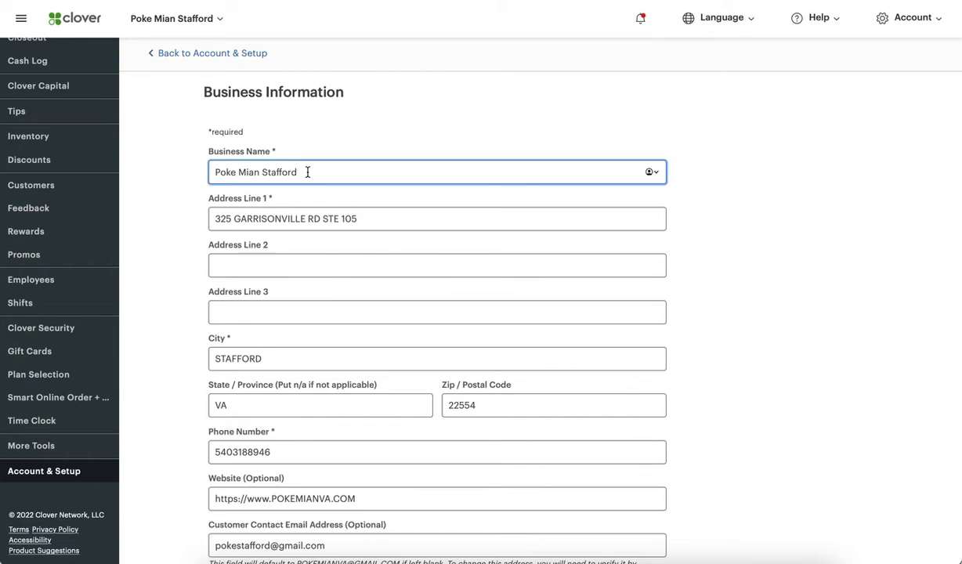
{"action": "type", "text": "2"}
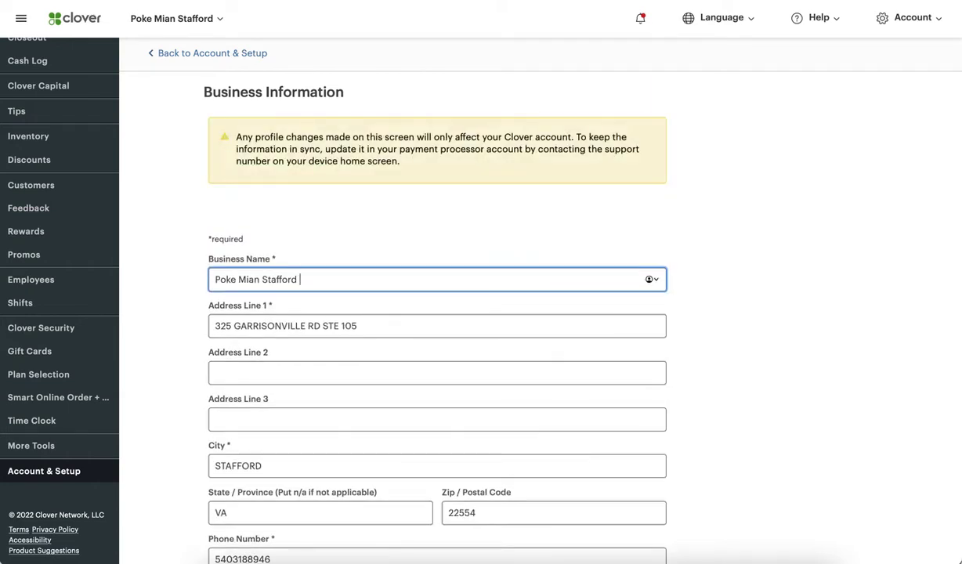
{"action": "key", "text": "BackSpace"}
{"action": "key", "text": "BackSpace"}
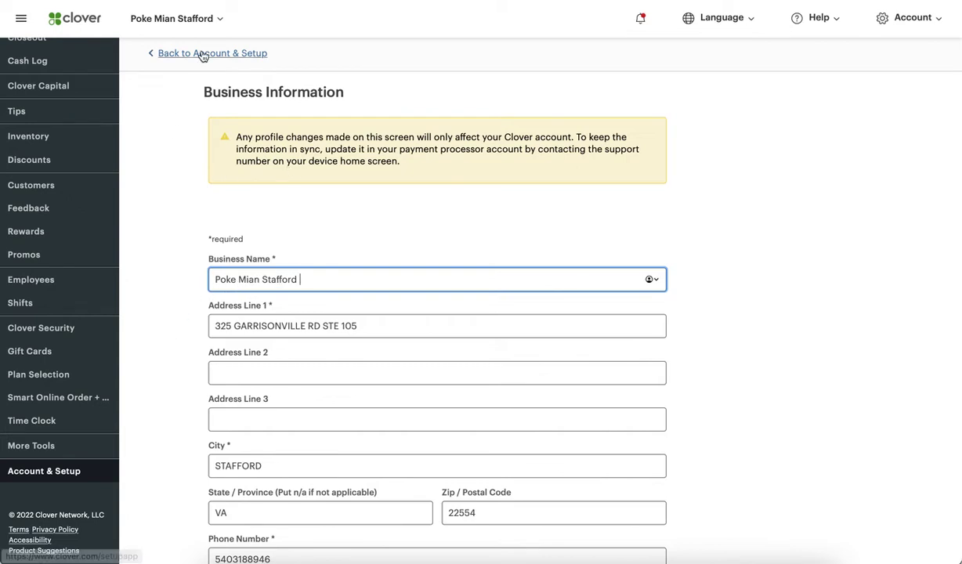
Check the list of merchant accounts and open the inventory items of the current Poke Mian Stafford account
{"action": "left_click", "coordinate": [223, 18]}
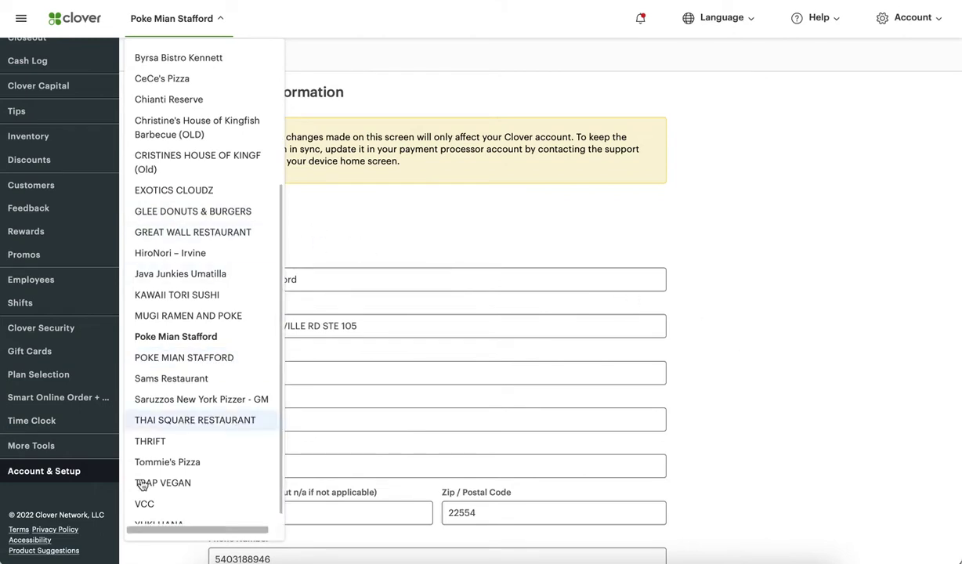
{"action": "left_click", "coordinate": [174, 18]}
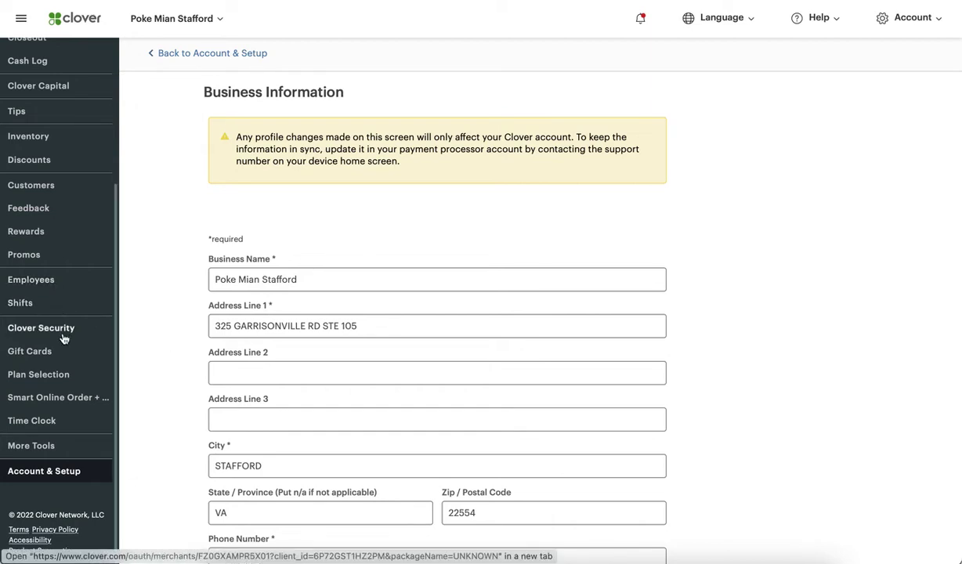
{"action": "scroll", "coordinate": [63, 338], "scroll_direction": "up", "scroll_amount": 5}
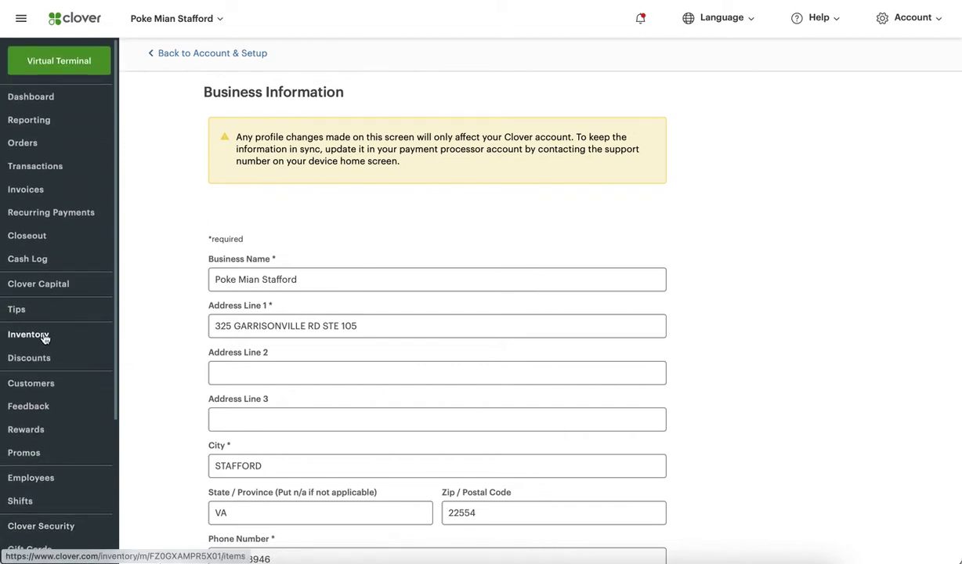
{"action": "left_click", "coordinate": [44, 336]}
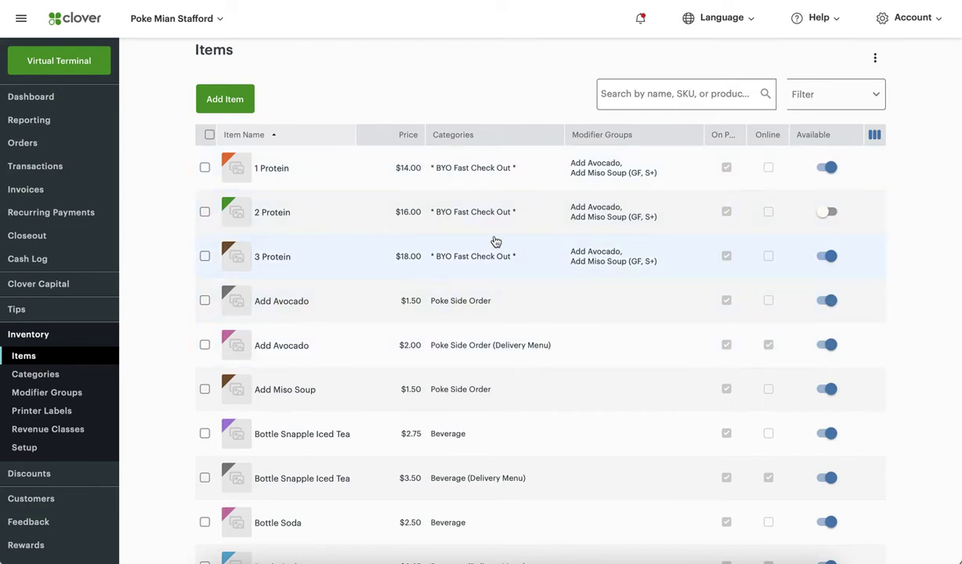
{"action": "left_click", "coordinate": [874, 60]}
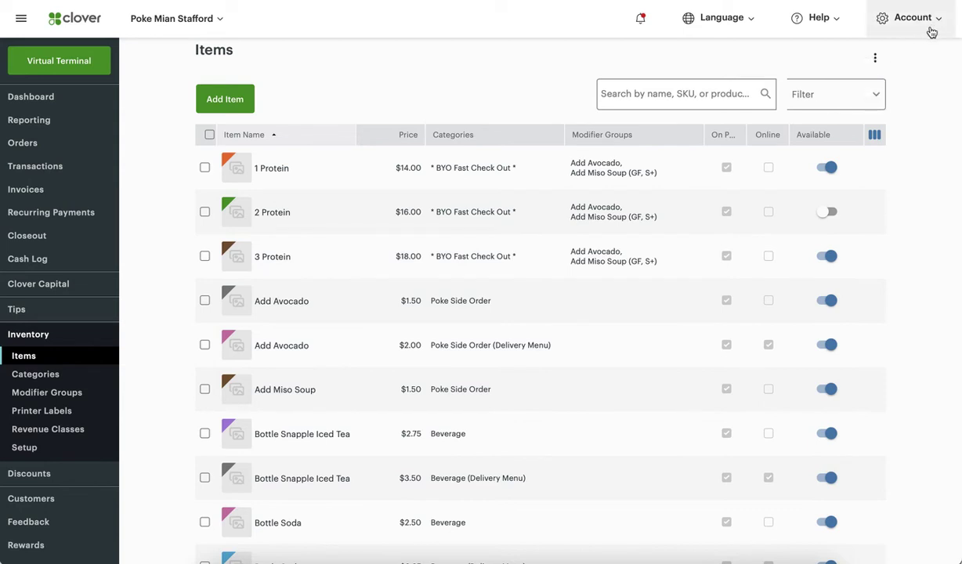
{"action": "left_click", "coordinate": [894, 29]}
{"action": "left_click", "coordinate": [752, 59]}
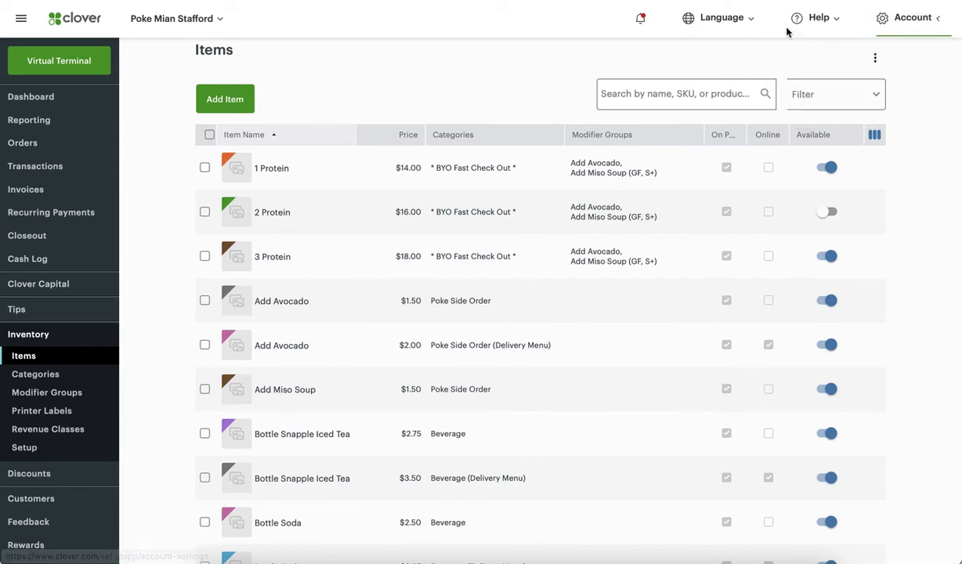
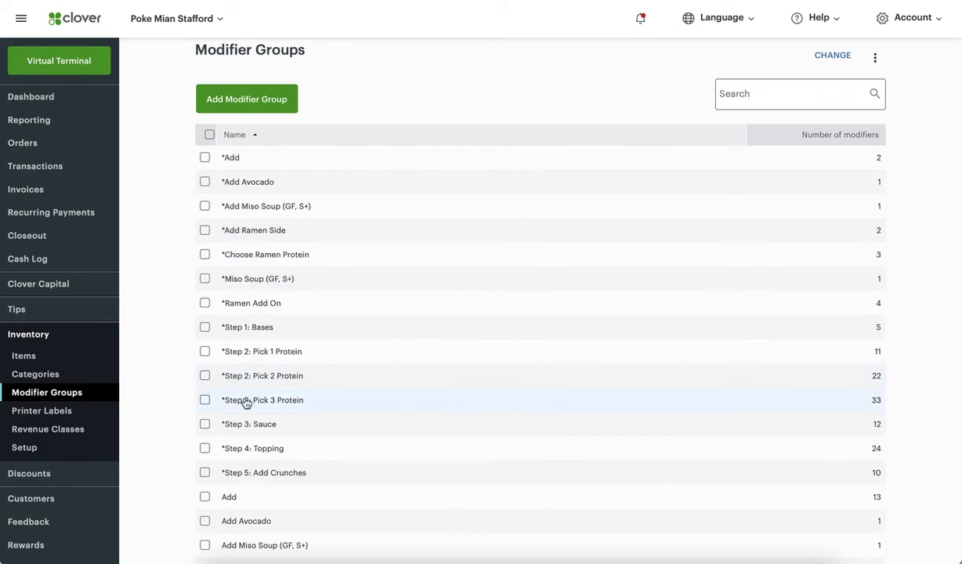
Open the modifier group "*Step 2: Pick 3 Protein" and expand its Modifiers section
{"action": "left_click", "coordinate": [264, 402]}
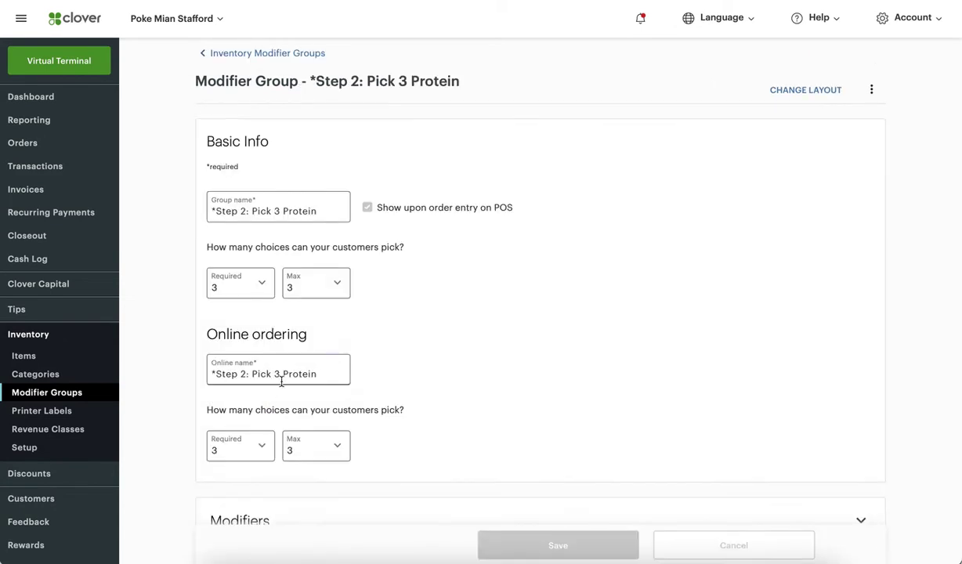
{"action": "scroll", "coordinate": [397, 383], "scroll_direction": "down", "scroll_amount": 3}
{"action": "scroll", "coordinate": [401, 384], "scroll_direction": "up", "scroll_amount": 3}
{"action": "scroll", "coordinate": [402, 306], "scroll_direction": "down", "scroll_amount": 4}
{"action": "scroll", "coordinate": [376, 384], "scroll_direction": "up", "scroll_amount": 1}
{"action": "left_click", "coordinate": [351, 423]}
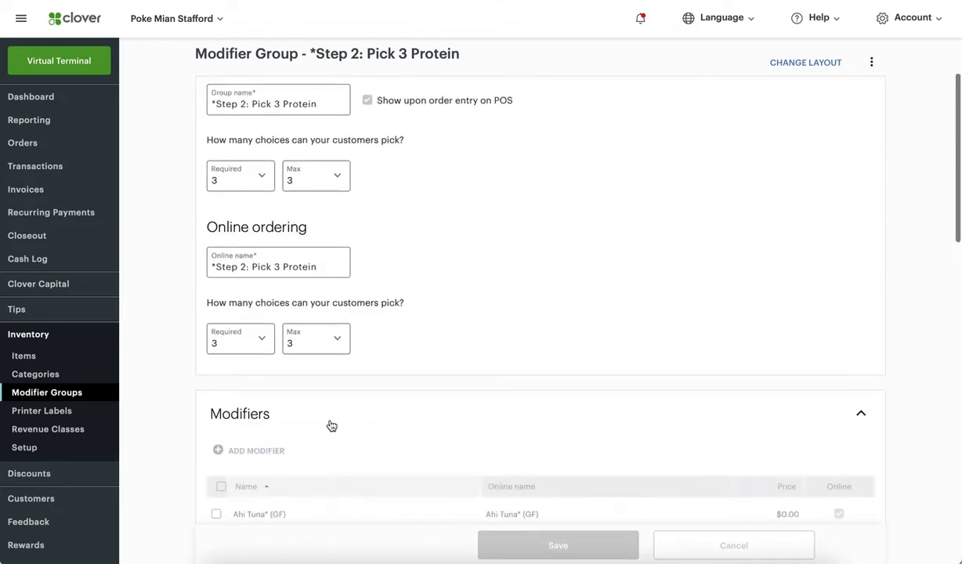
Examine the group's protein modifiers together with its required and maximum choice settings for POS and online ordering
{"action": "scroll", "coordinate": [331, 426], "scroll_direction": "down", "scroll_amount": 5}
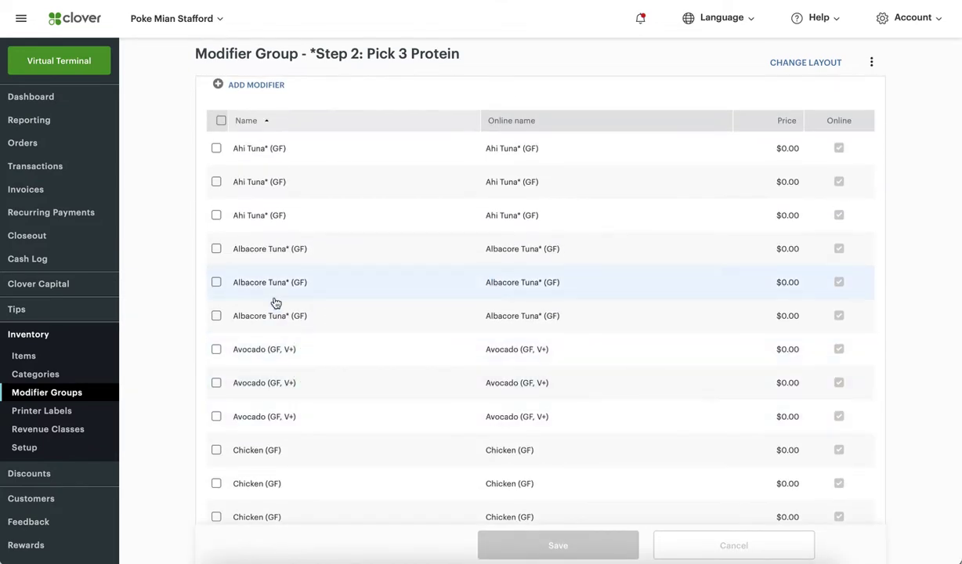
{"action": "scroll", "coordinate": [290, 333], "scroll_direction": "up", "scroll_amount": 6}
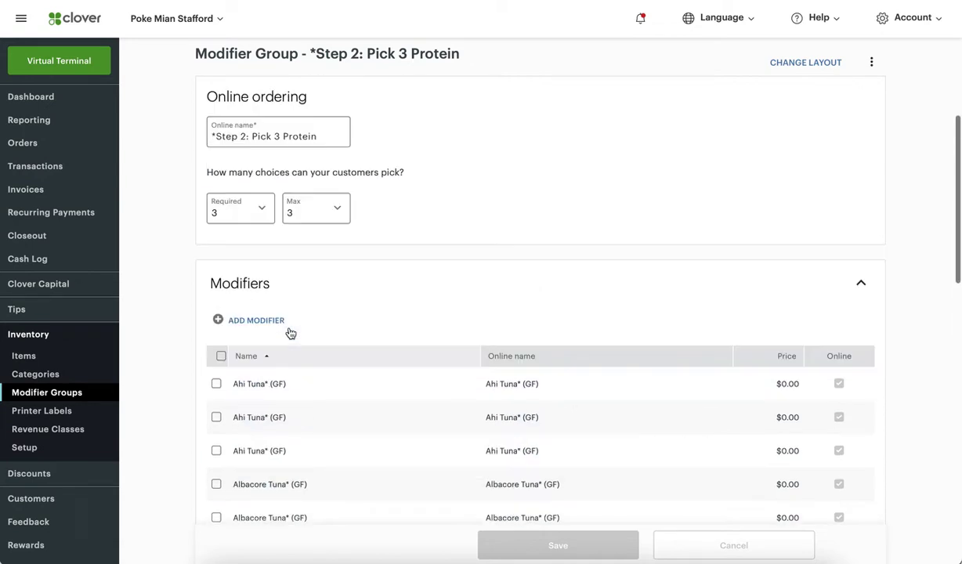
{"action": "scroll", "coordinate": [378, 421], "scroll_direction": "down", "scroll_amount": 3}
{"action": "scroll", "coordinate": [378, 421], "scroll_direction": "down", "scroll_amount": 3}
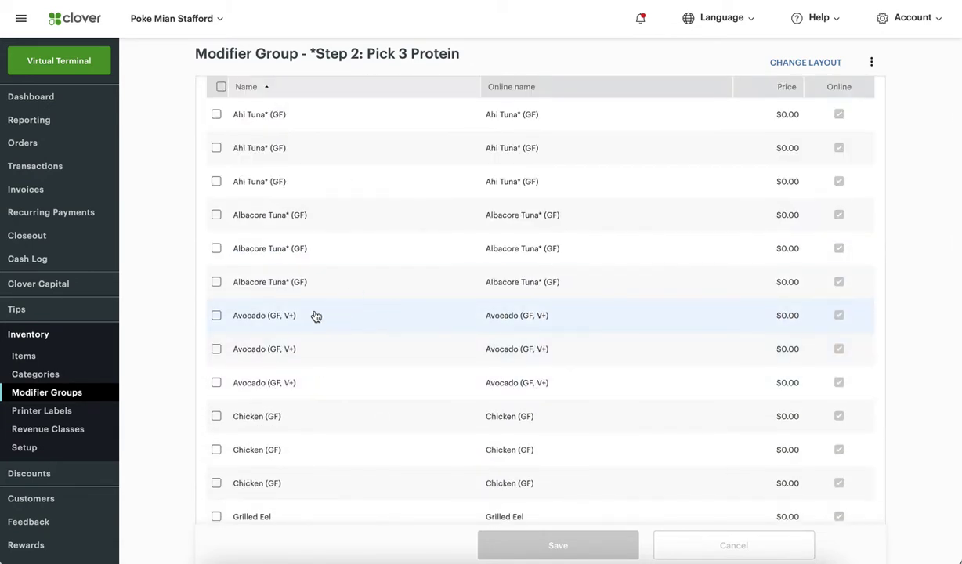
{"action": "scroll", "coordinate": [216, 304], "scroll_direction": "up", "scroll_amount": 3}
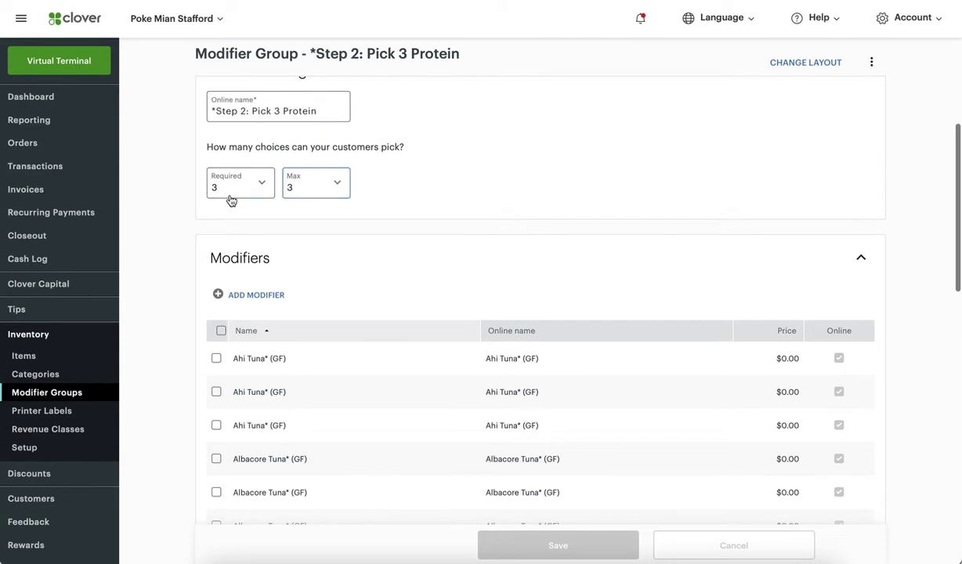
{"action": "scroll", "coordinate": [195, 311], "scroll_direction": "up", "scroll_amount": 3}
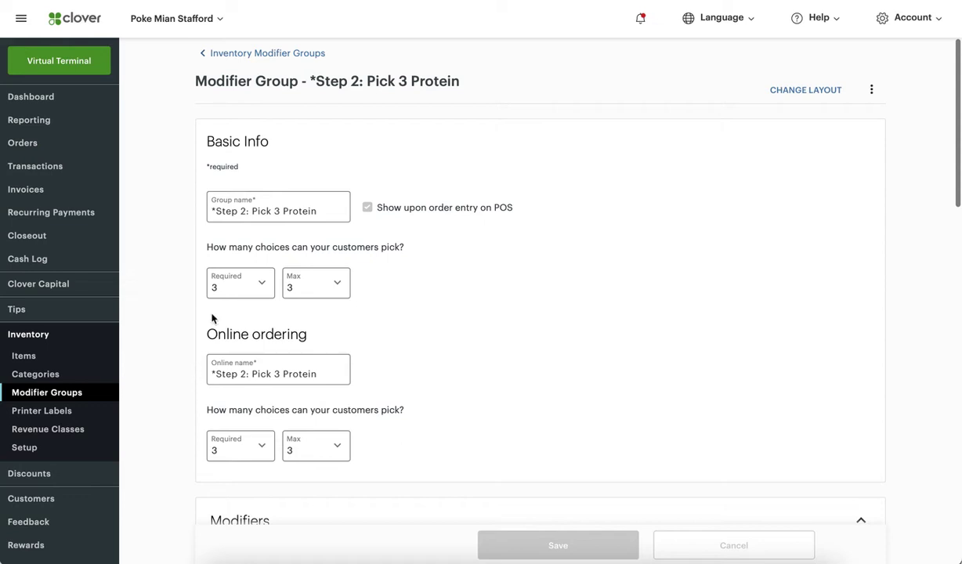
{"action": "left_click", "coordinate": [293, 290]}
{"action": "scroll", "coordinate": [186, 409], "scroll_direction": "down", "scroll_amount": 3}
{"action": "scroll", "coordinate": [185, 409], "scroll_direction": "down", "scroll_amount": 5}
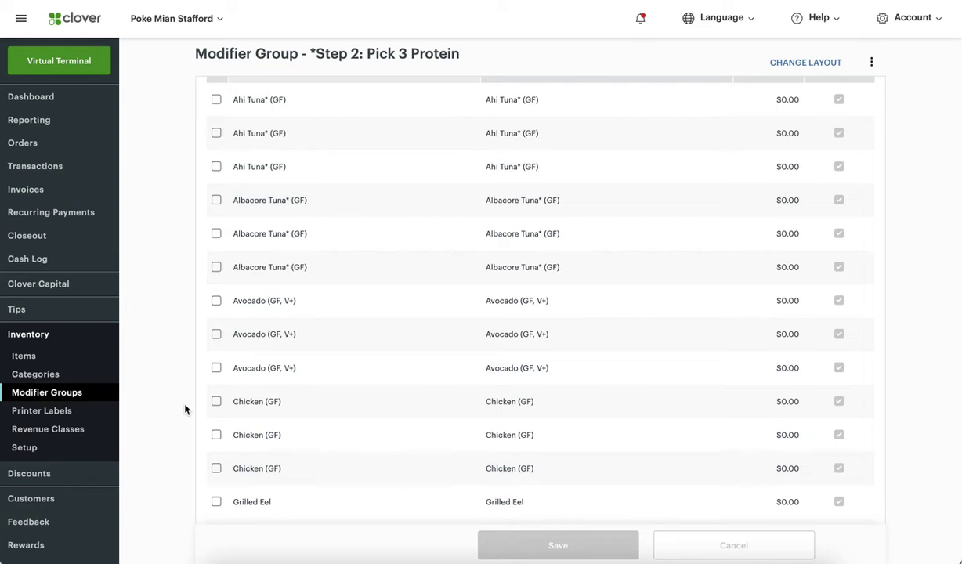
{"action": "scroll", "coordinate": [186, 408], "scroll_direction": "down", "scroll_amount": 3}
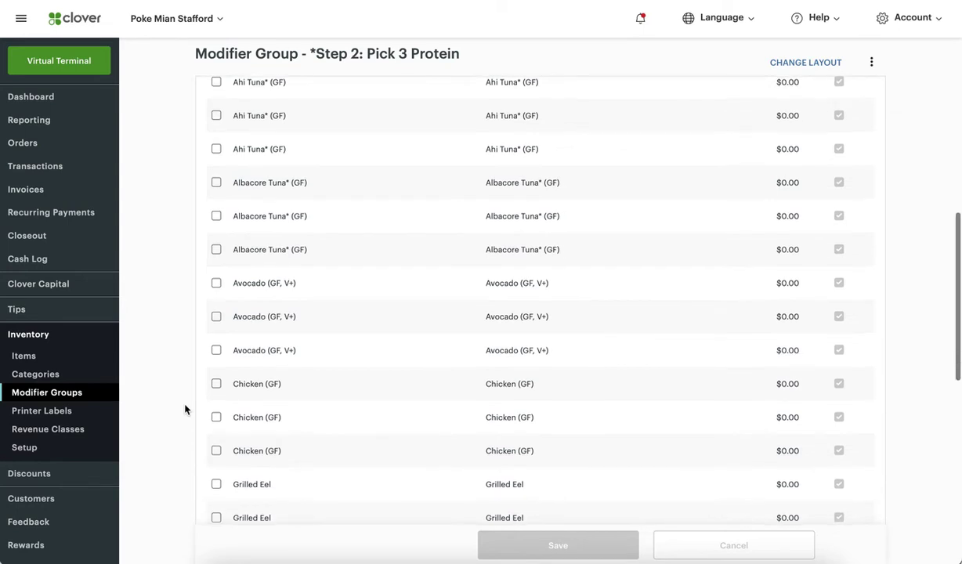
{"action": "scroll", "coordinate": [186, 408], "scroll_direction": "up", "scroll_amount": 5}
{"action": "scroll", "coordinate": [186, 408], "scroll_direction": "up", "scroll_amount": 5}
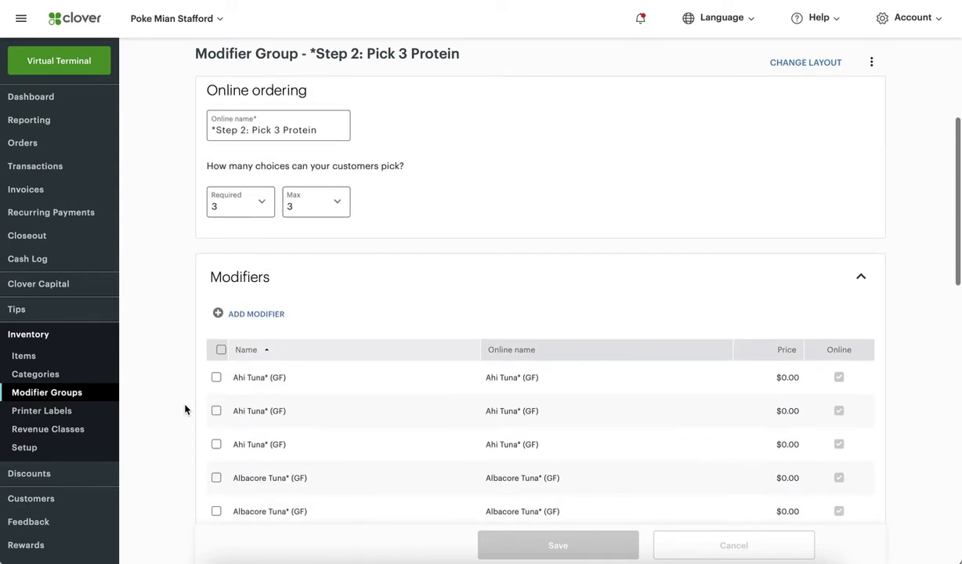
Export the Poke Mian Stafford inventory from the Items page as a spreadsheet
{"action": "left_click", "coordinate": [34, 362]}
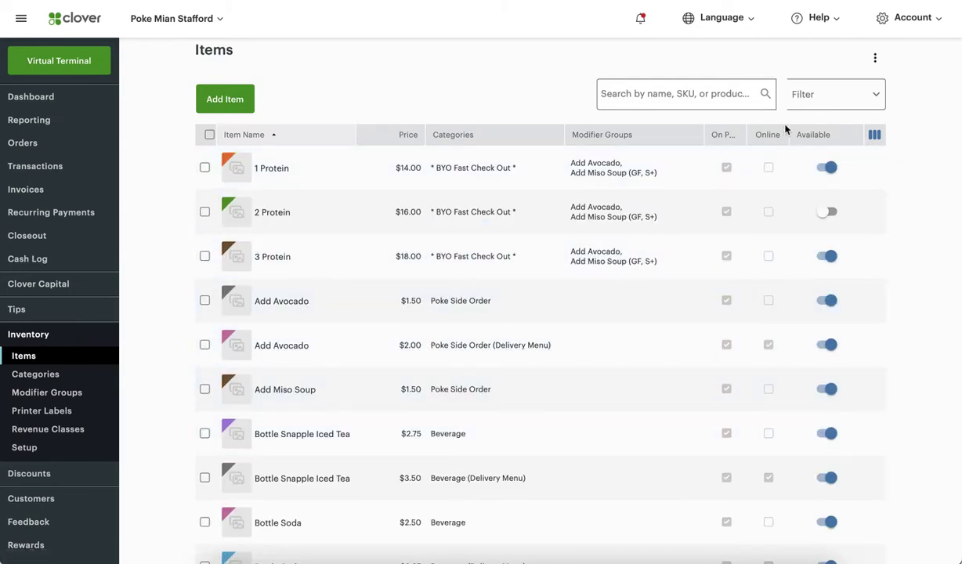
{"action": "left_click", "coordinate": [874, 58]}
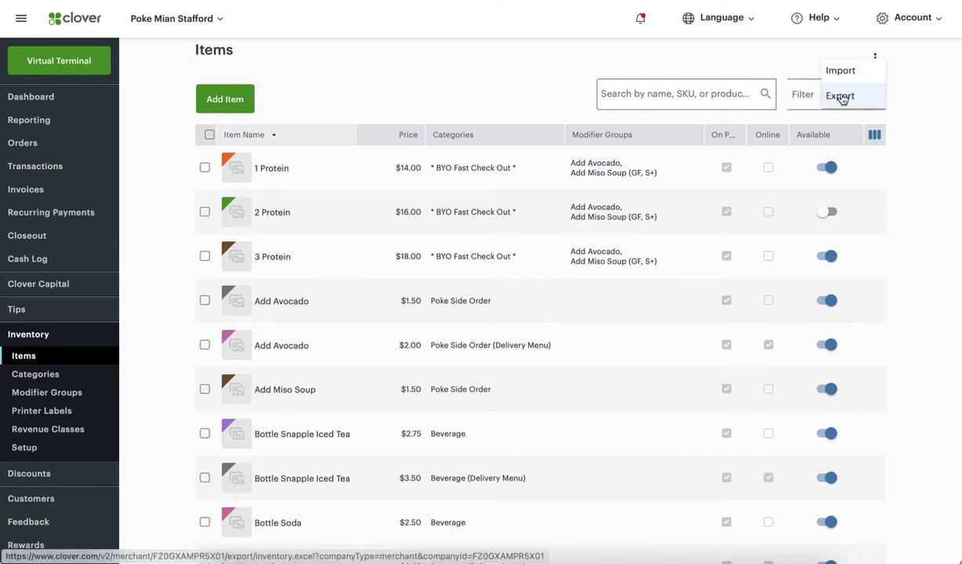
{"action": "left_click", "coordinate": [847, 95]}
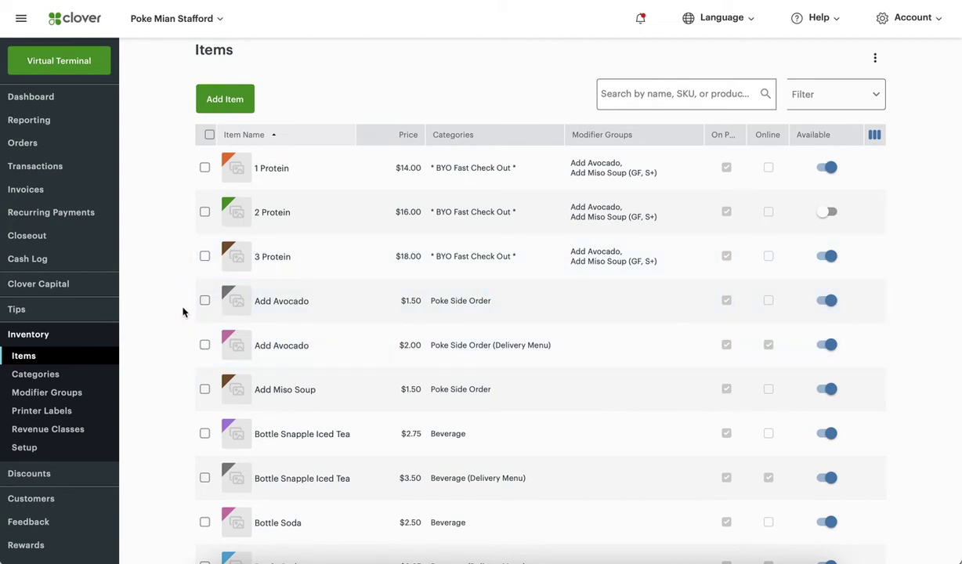
Switch to the POKE MIAN STAFFORD merchant account and view its Add Item form, closing it without adding an item
{"action": "left_click", "coordinate": [223, 24]}
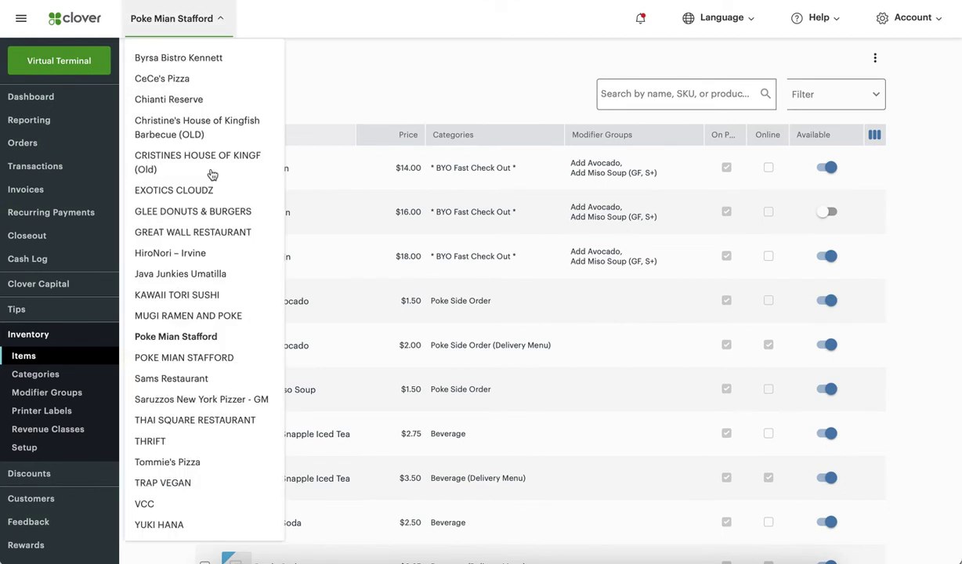
{"action": "left_click", "coordinate": [175, 359]}
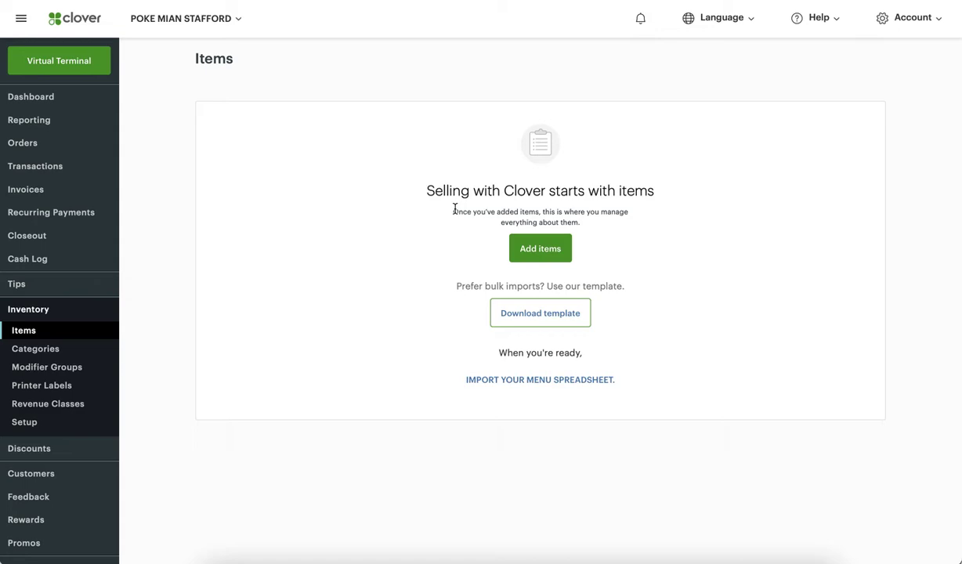
{"action": "left_click", "coordinate": [530, 247]}
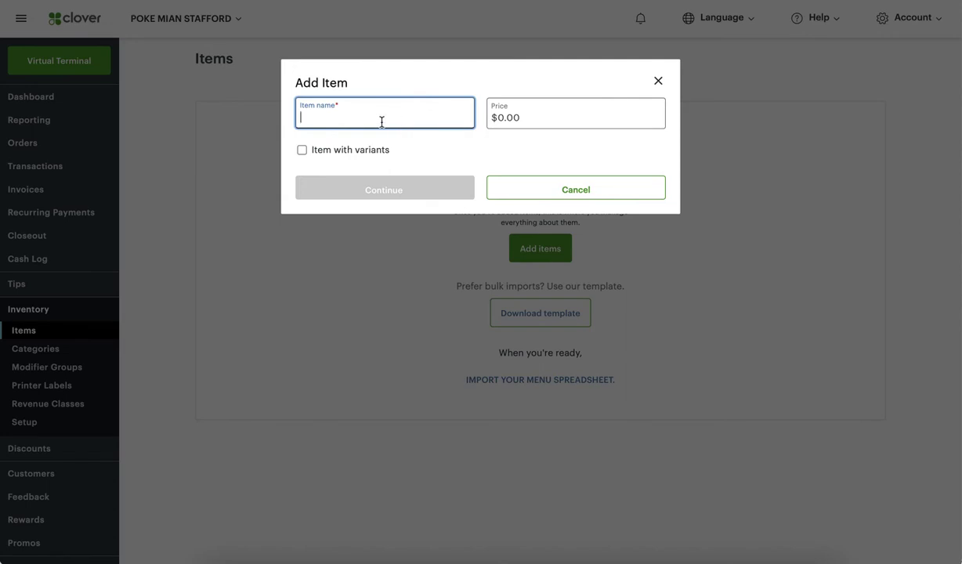
{"action": "left_click", "coordinate": [658, 82]}
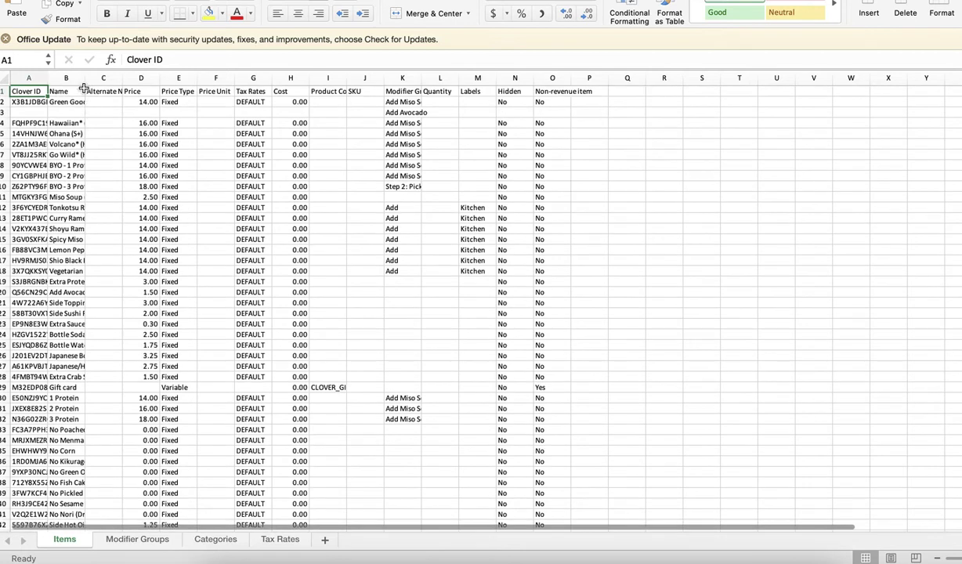
Switch to the exported inventory workbook in Excel, widen the Items sheet's Name column and select the Add Avocado price
{"action": "left_click_drag", "start_coordinate": [84, 80], "coordinate": [129, 81]}
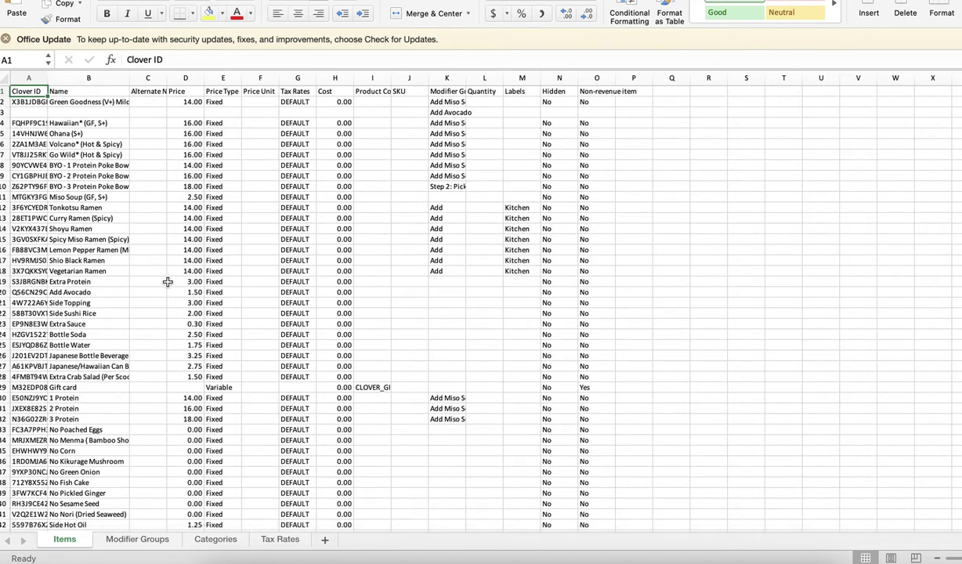
{"action": "left_click", "coordinate": [192, 291]}
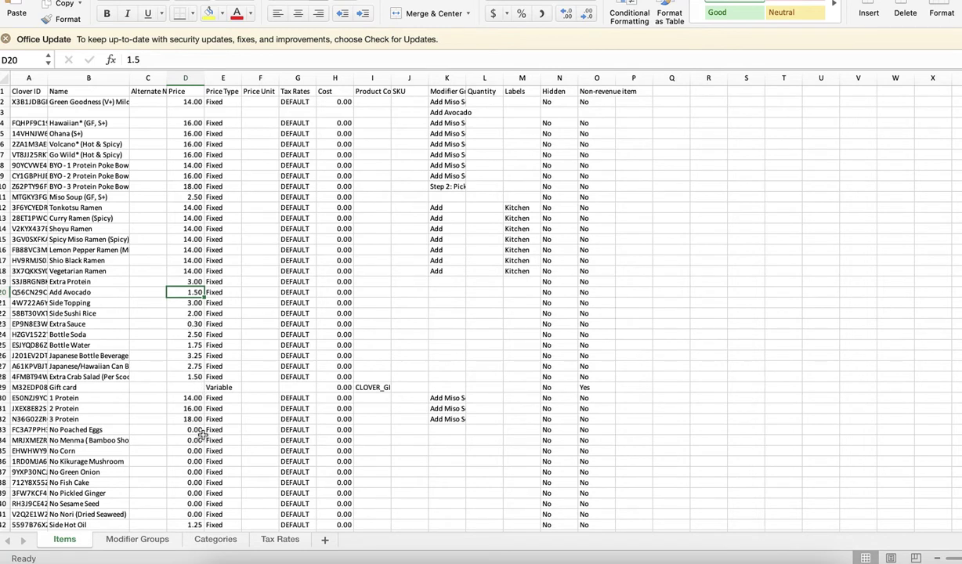
Check the Modifier Groups sheet and widen the Clover ID column on the Items sheet to show the full IDs
{"action": "left_click", "coordinate": [152, 541]}
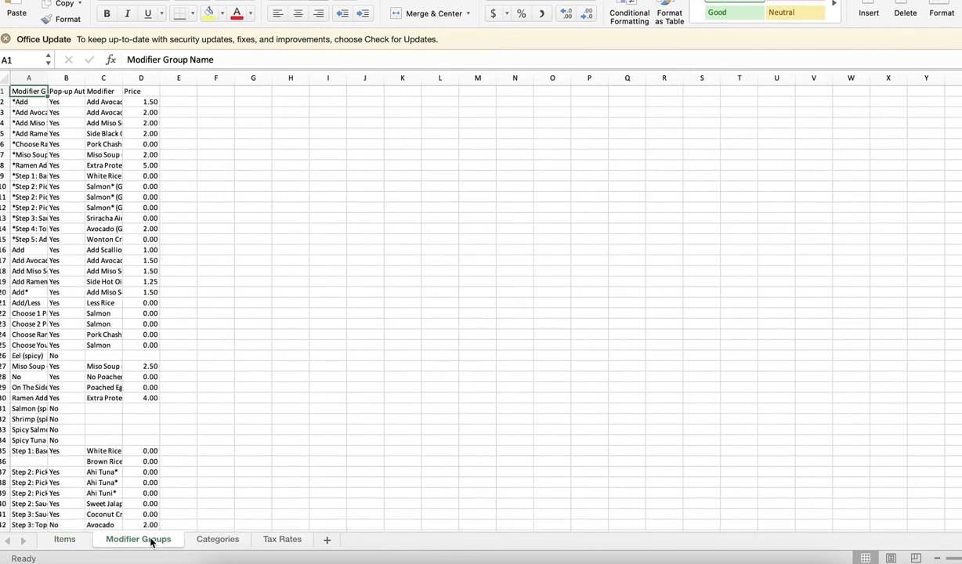
{"action": "left_click", "coordinate": [64, 540]}
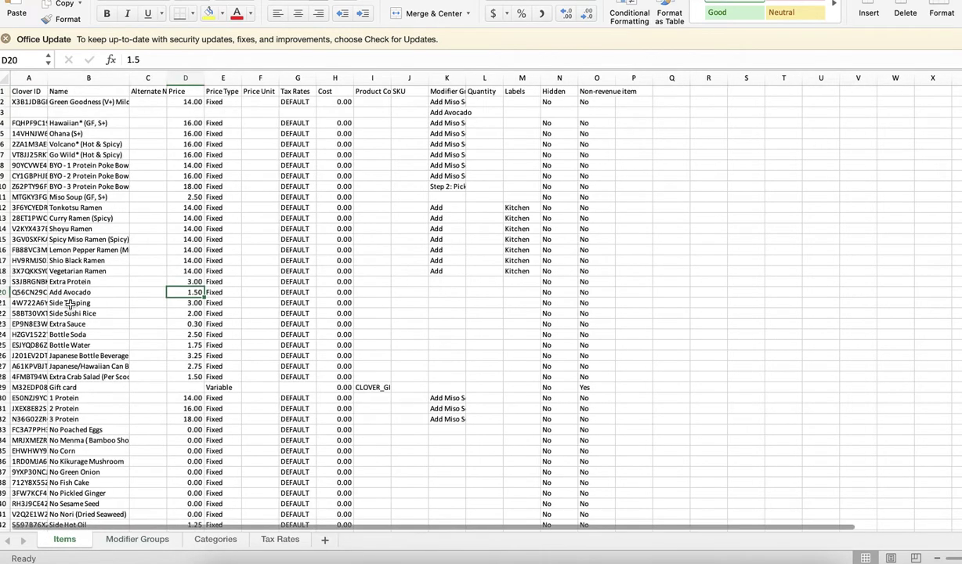
{"action": "left_click_drag", "start_coordinate": [48, 78], "coordinate": [92, 79]}
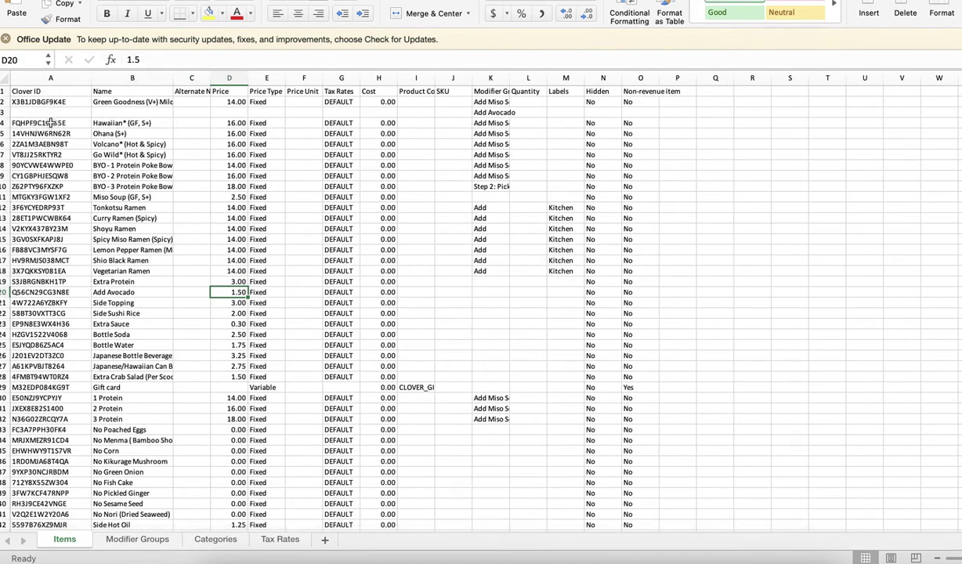
Look through the Items sheet from the header row down to the last listed item
{"action": "scroll", "coordinate": [113, 267], "scroll_direction": "down", "scroll_amount": 20}
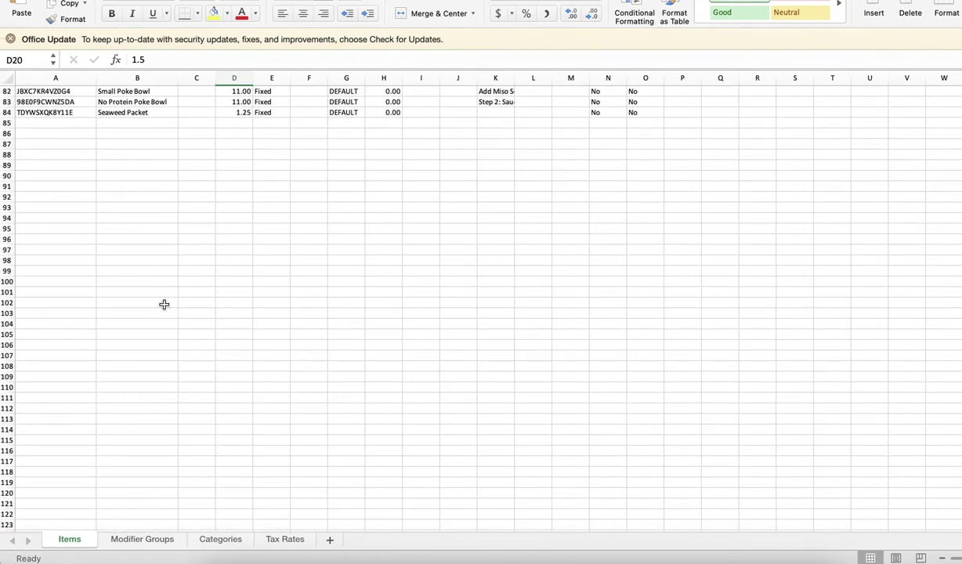
{"action": "scroll", "coordinate": [163, 305], "scroll_direction": "up", "scroll_amount": 3}
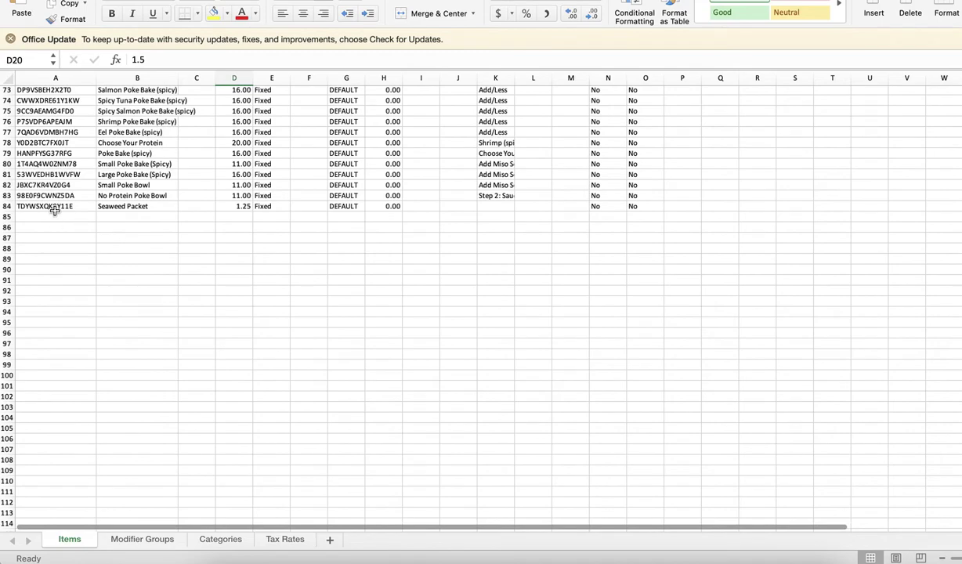
{"action": "scroll", "coordinate": [116, 232], "scroll_direction": "up", "scroll_amount": 1}
{"action": "scroll", "coordinate": [116, 232], "scroll_direction": "up", "scroll_amount": 20}
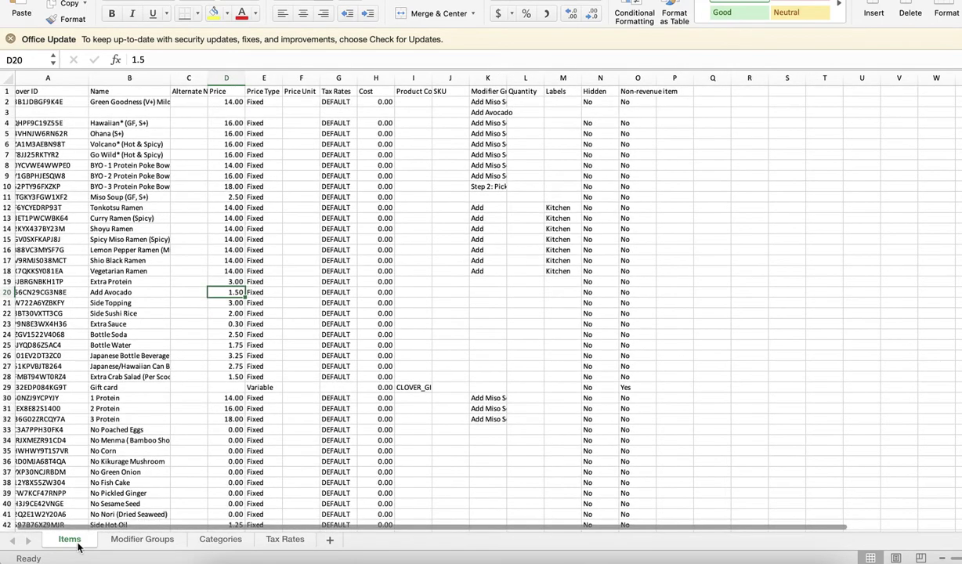
{"action": "scroll", "coordinate": [76, 443], "scroll_direction": "down", "scroll_amount": 12}
{"action": "scroll", "coordinate": [77, 442], "scroll_direction": "down", "scroll_amount": 4}
{"action": "scroll", "coordinate": [77, 440], "scroll_direction": "down", "scroll_amount": 2}
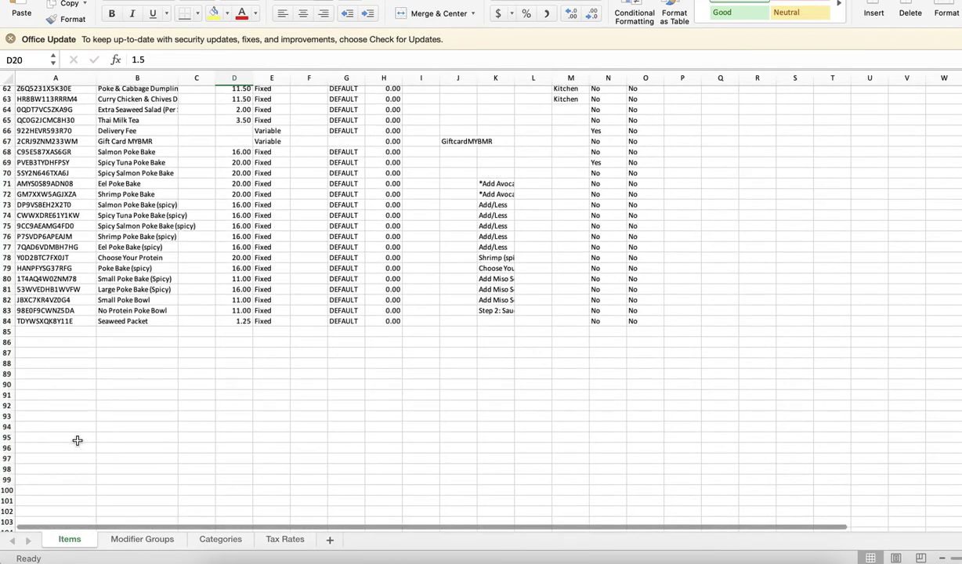
{"action": "scroll", "coordinate": [77, 440], "scroll_direction": "up", "scroll_amount": 18}
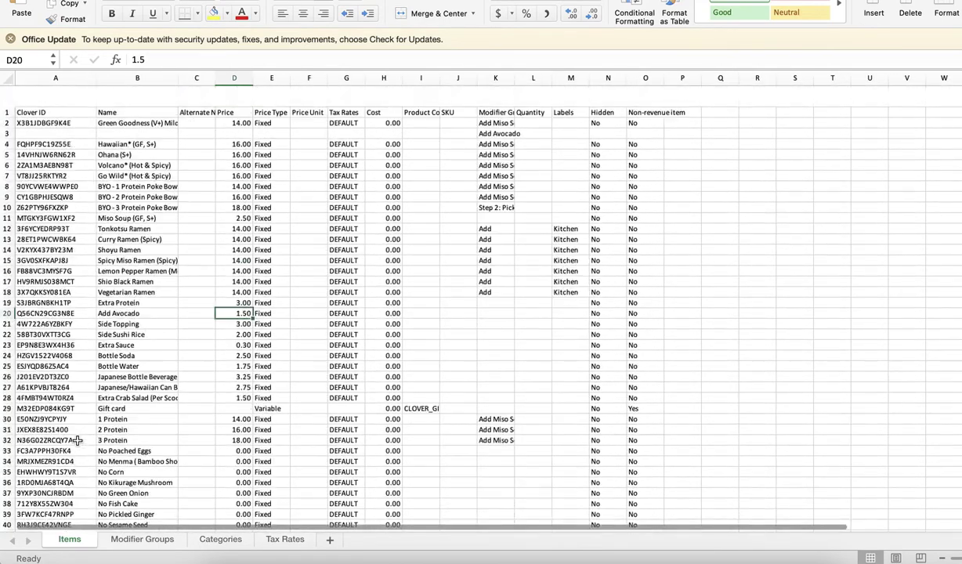
{"action": "scroll", "coordinate": [77, 441], "scroll_direction": "down", "scroll_amount": 1}
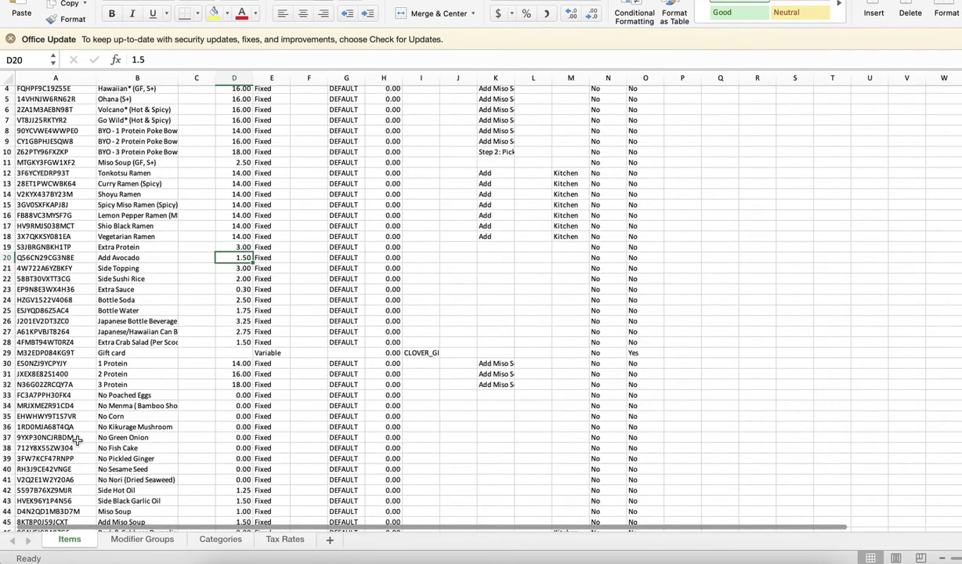
{"action": "scroll", "coordinate": [141, 452], "scroll_direction": "down", "scroll_amount": 6}
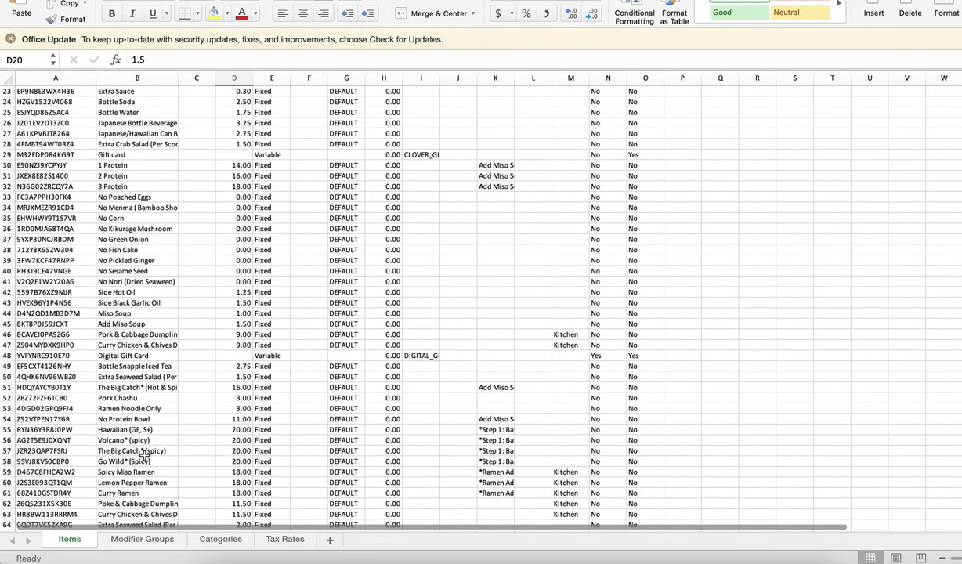
Review the contents of the Categories, Tax Rates and Modifier Groups sheets
{"action": "left_click", "coordinate": [204, 540]}
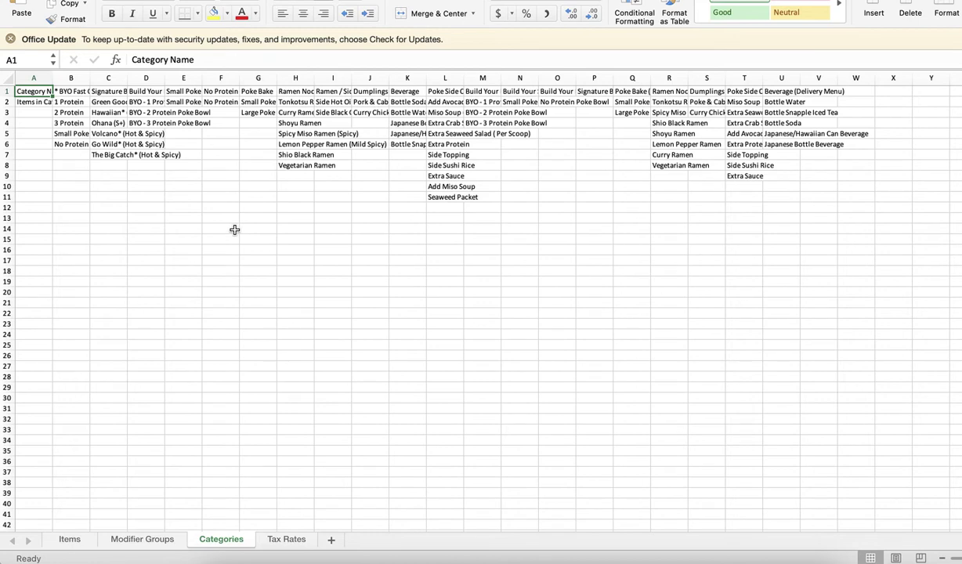
{"action": "left_click", "coordinate": [275, 539]}
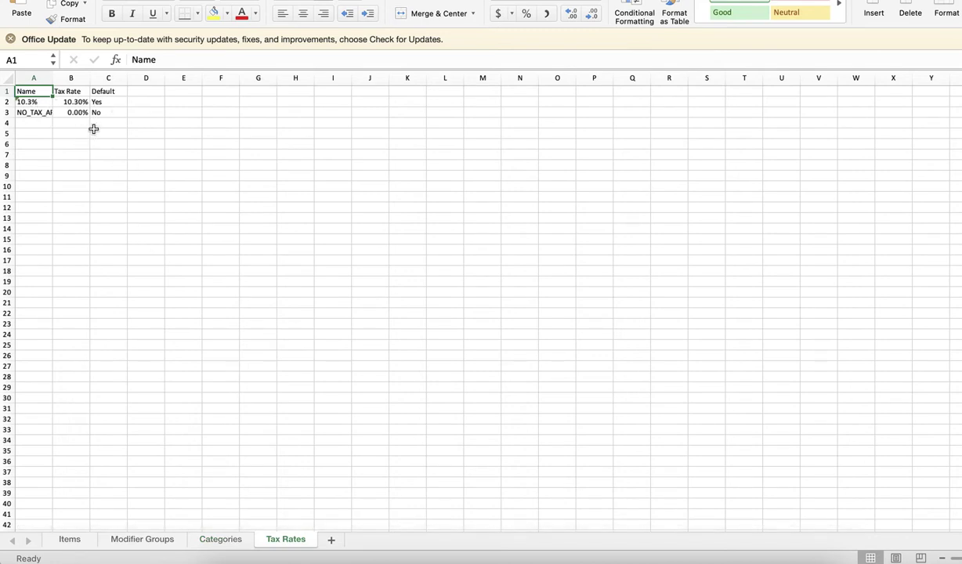
{"action": "left_click", "coordinate": [219, 539]}
{"action": "left_click", "coordinate": [154, 541]}
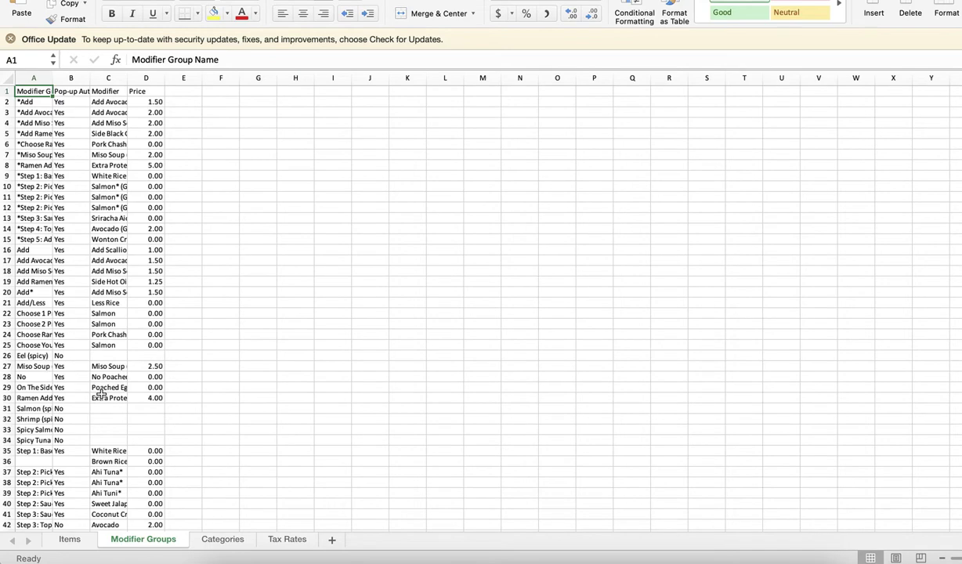
{"action": "scroll", "coordinate": [101, 394], "scroll_direction": "down", "scroll_amount": 8}
{"action": "scroll", "coordinate": [101, 394], "scroll_direction": "up", "scroll_amount": 8}
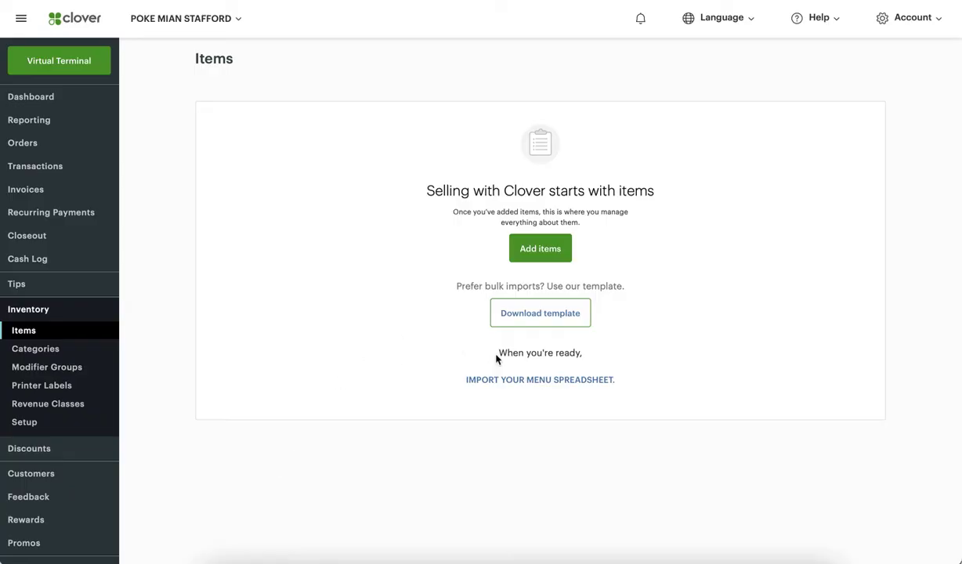
Switch to Clover's Items page and try to import inventory-17.xlsx from the Downloads folder into the POKE MIAN STAFFORD inventory
{"action": "left_click", "coordinate": [530, 382]}
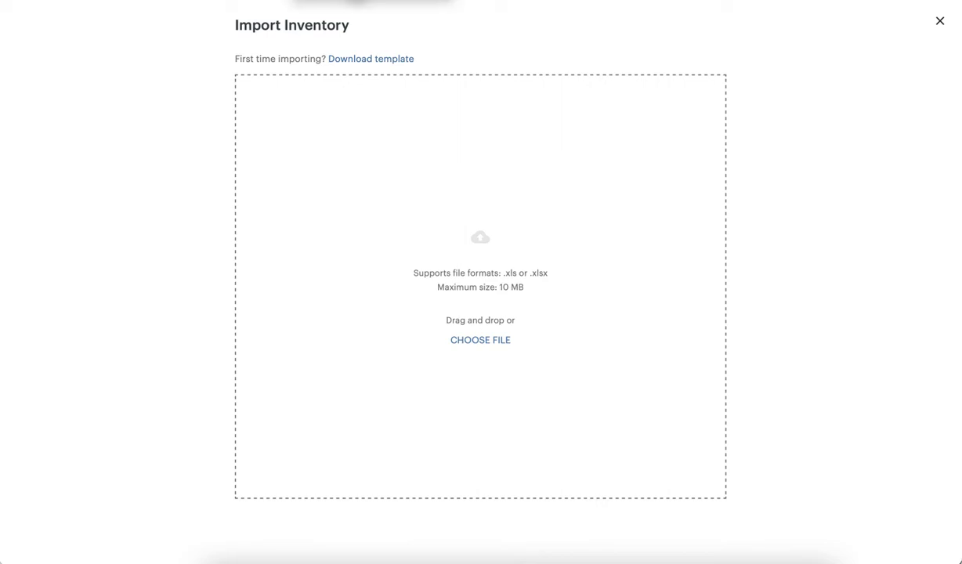
{"action": "key", "text": "super+Tab"}
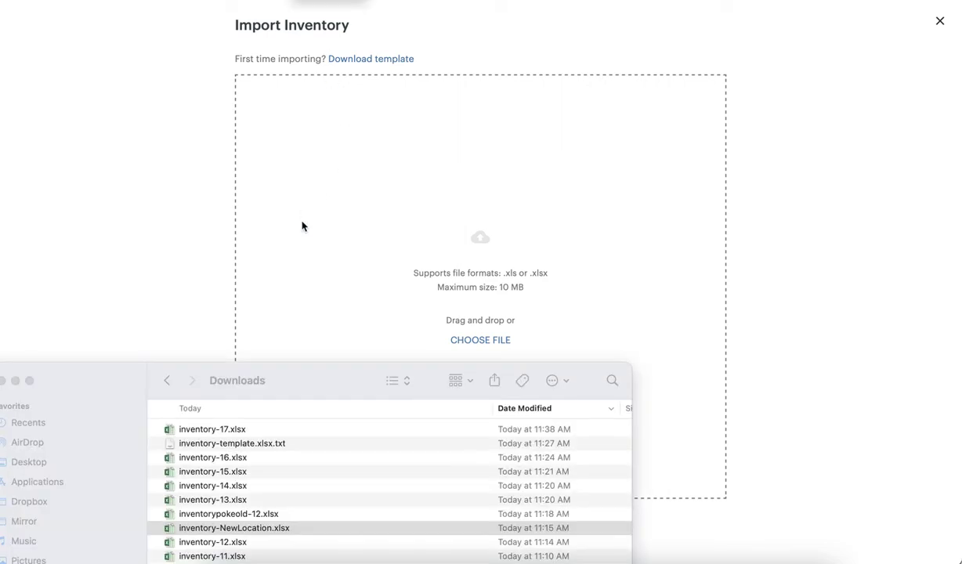
{"action": "left_click", "coordinate": [208, 431]}
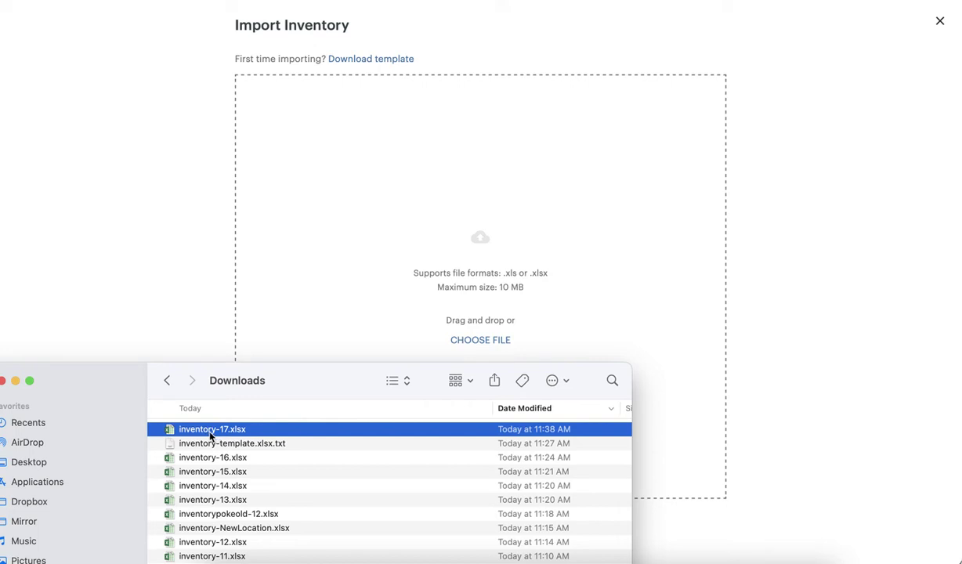
{"action": "left_click_drag", "start_coordinate": [219, 429], "coordinate": [347, 330]}
{"action": "left_click_drag", "start_coordinate": [339, 382], "coordinate": [338, 417]}
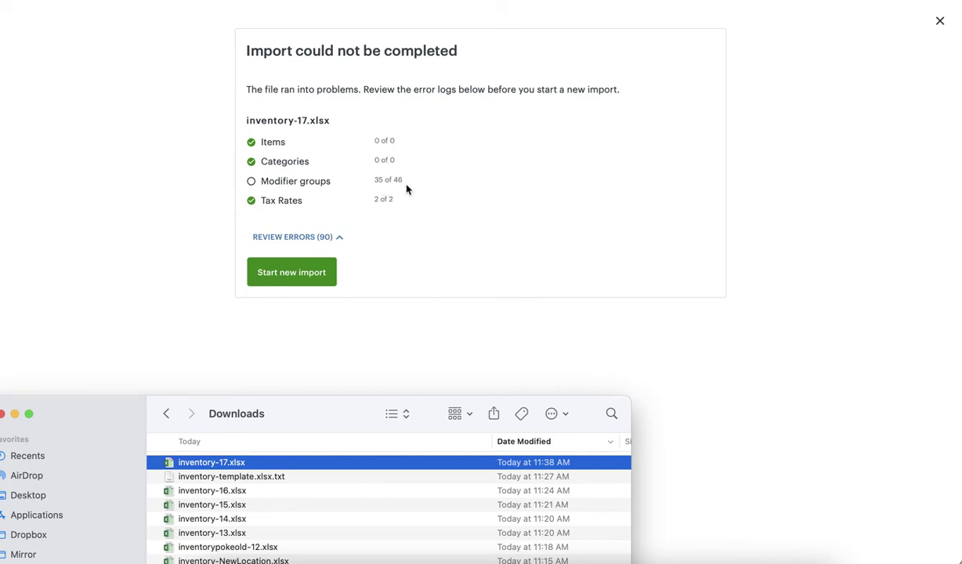
Expand the import's error log and examine the listed sheets, row numbers and error descriptions
{"action": "left_click", "coordinate": [332, 243]}
{"action": "left_click", "coordinate": [333, 242]}
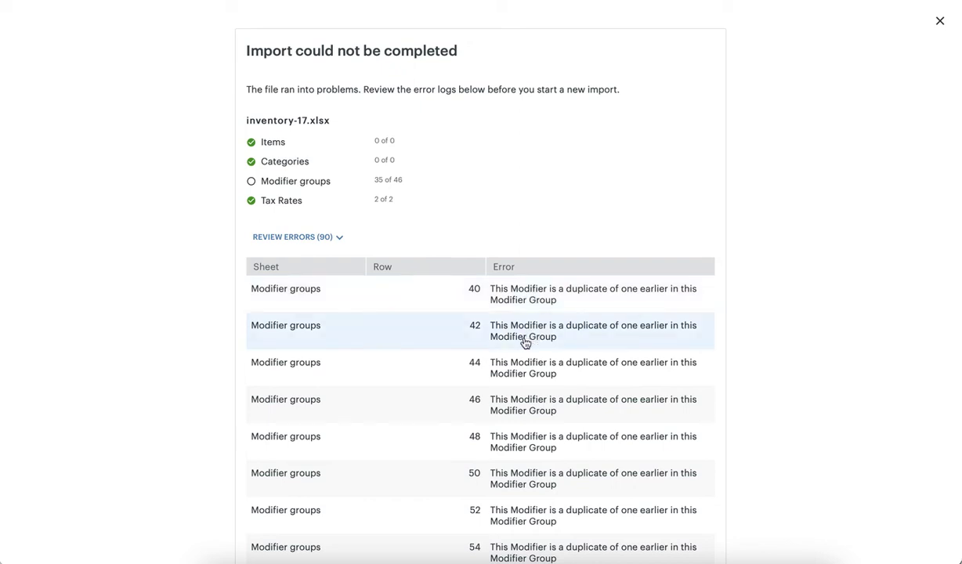
{"action": "scroll", "coordinate": [524, 378], "scroll_direction": "down", "scroll_amount": 1}
{"action": "scroll", "coordinate": [523, 376], "scroll_direction": "up", "scroll_amount": 1}
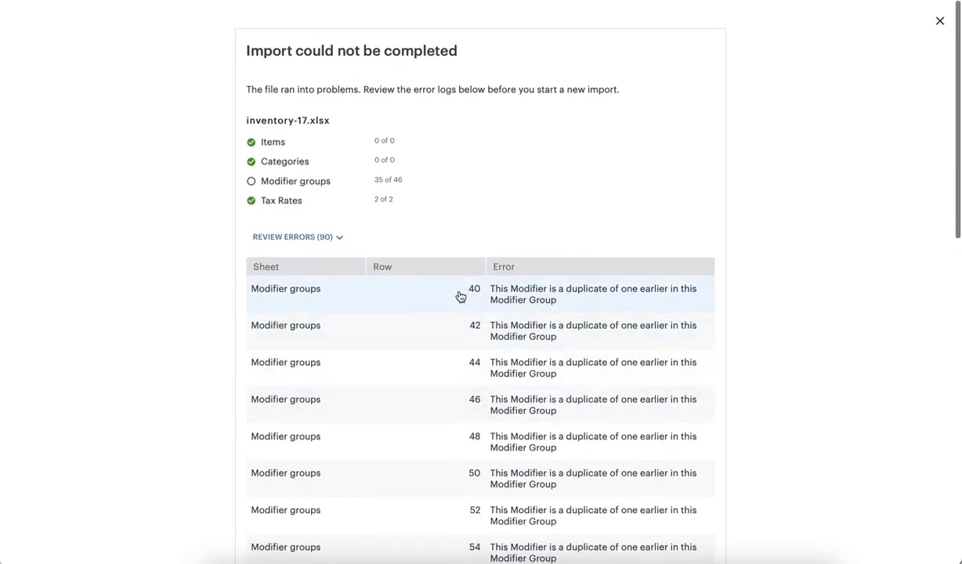
{"action": "scroll", "coordinate": [473, 360], "scroll_direction": "down", "scroll_amount": 2}
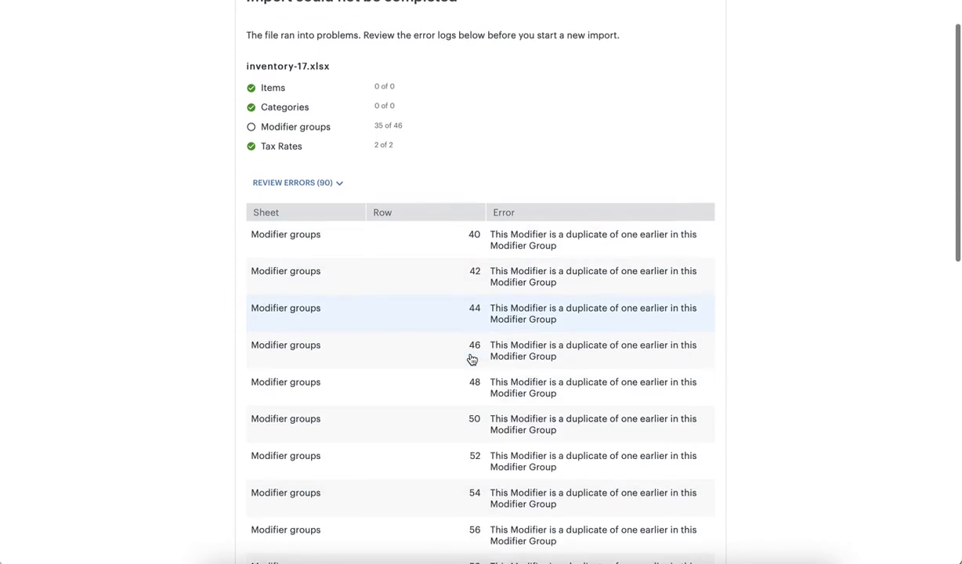
{"action": "scroll", "coordinate": [473, 359], "scroll_direction": "down", "scroll_amount": 2}
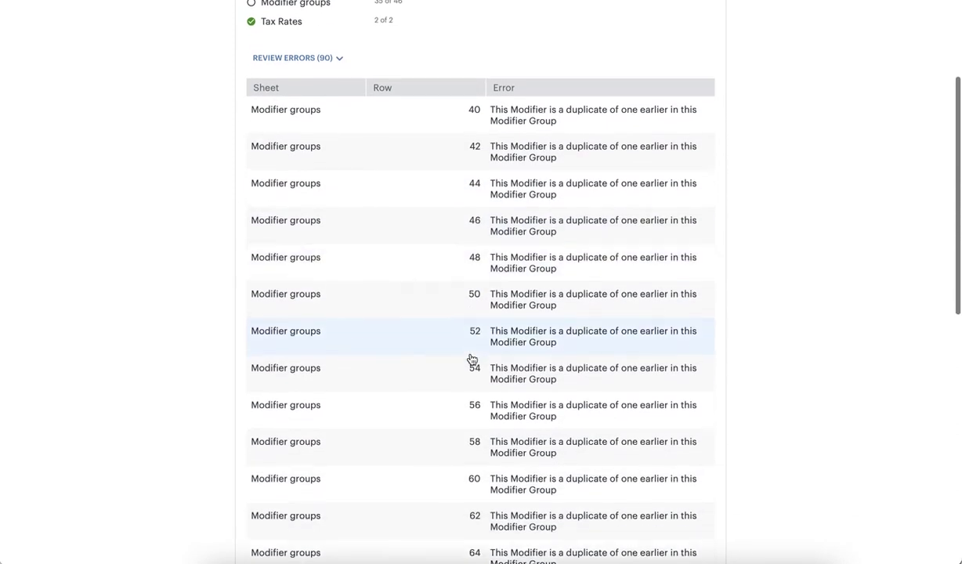
{"action": "scroll", "coordinate": [473, 360], "scroll_direction": "up", "scroll_amount": 4}
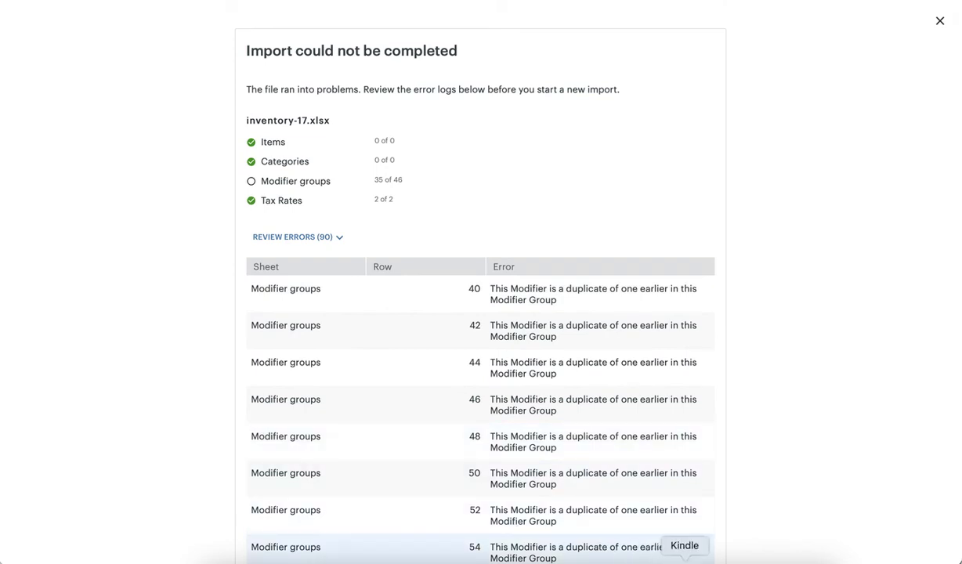
Switch to the inventory workbook in Excel and widen columns A to C of the Modifier Groups sheet to make their entries readable
{"action": "left_click", "coordinate": [710, 561]}
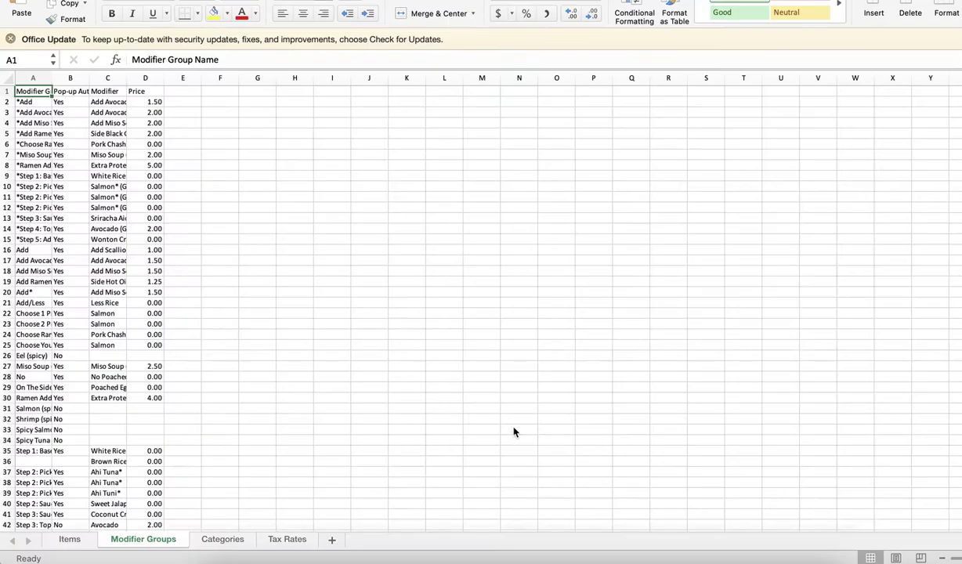
{"action": "scroll", "coordinate": [98, 346], "scroll_direction": "down", "scroll_amount": 3}
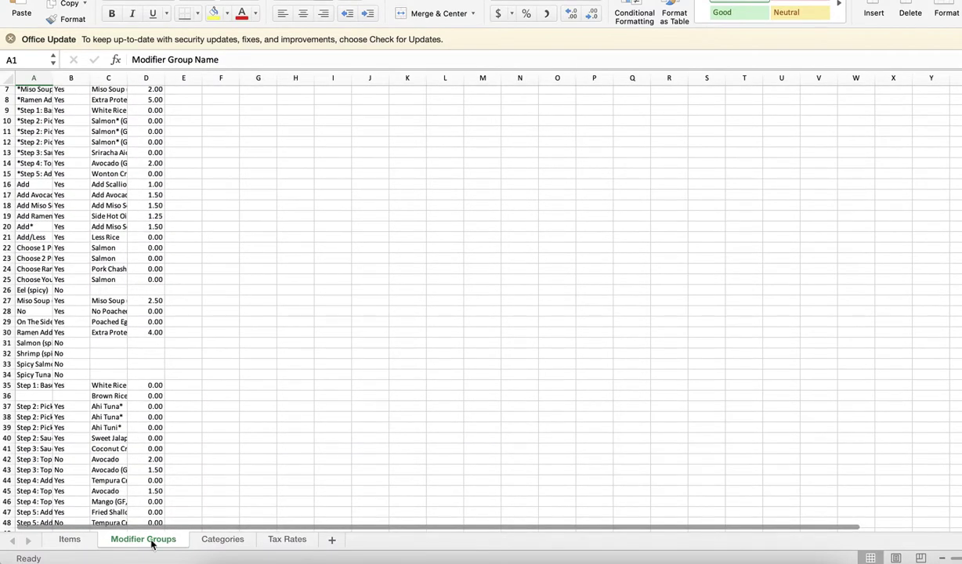
{"action": "scroll", "coordinate": [118, 458], "scroll_direction": "down", "scroll_amount": 3}
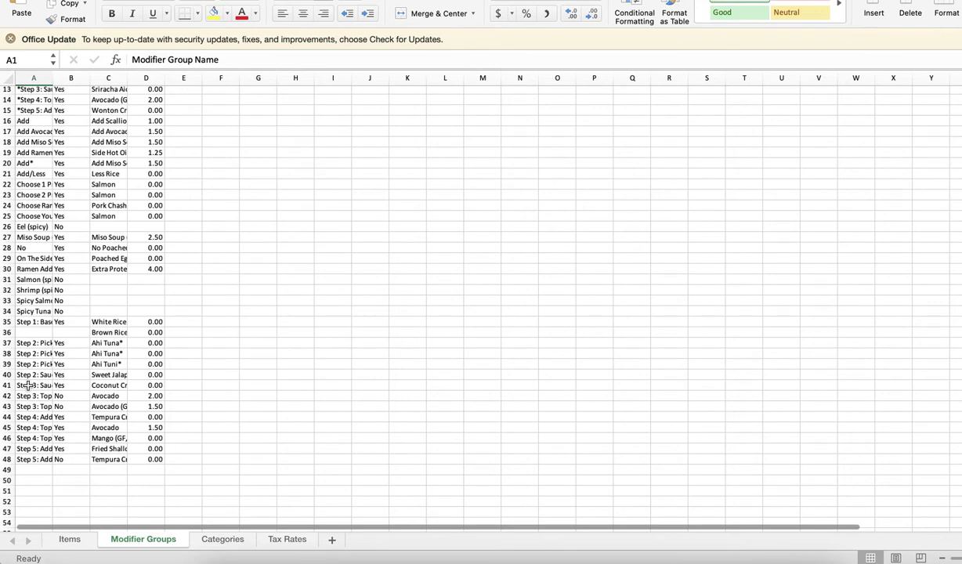
{"action": "left_click_drag", "start_coordinate": [53, 78], "coordinate": [163, 78]}
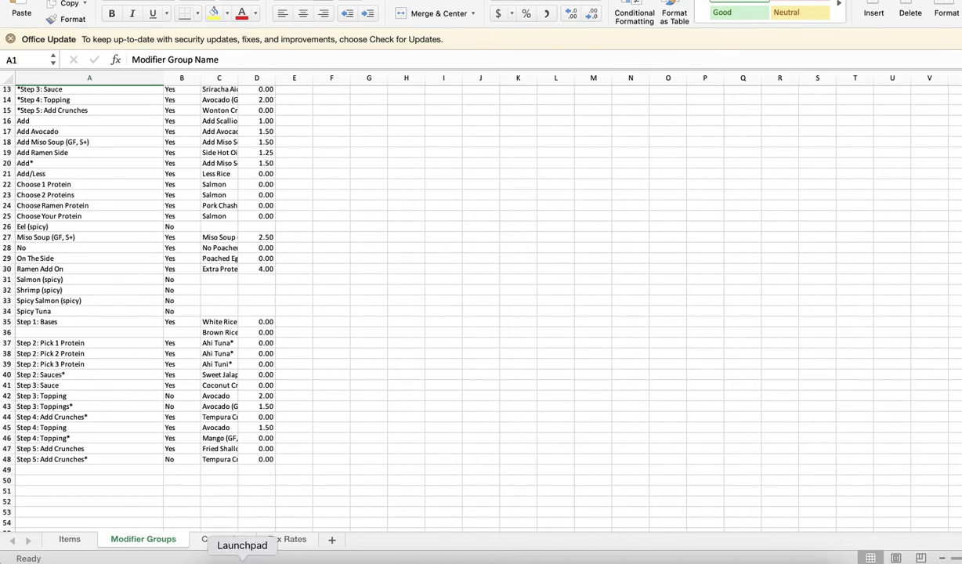
{"action": "left_click", "coordinate": [268, 557]}
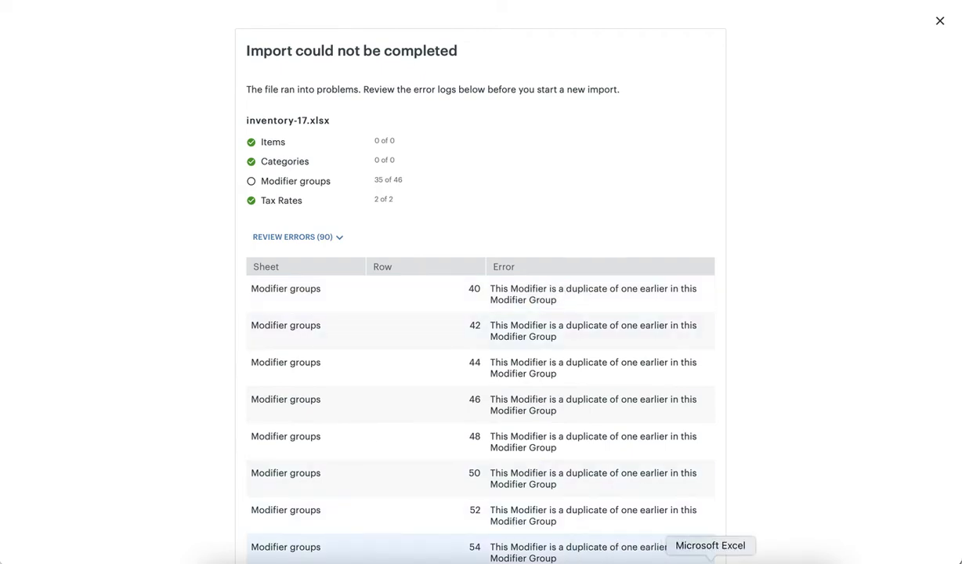
{"action": "left_click", "coordinate": [711, 560]}
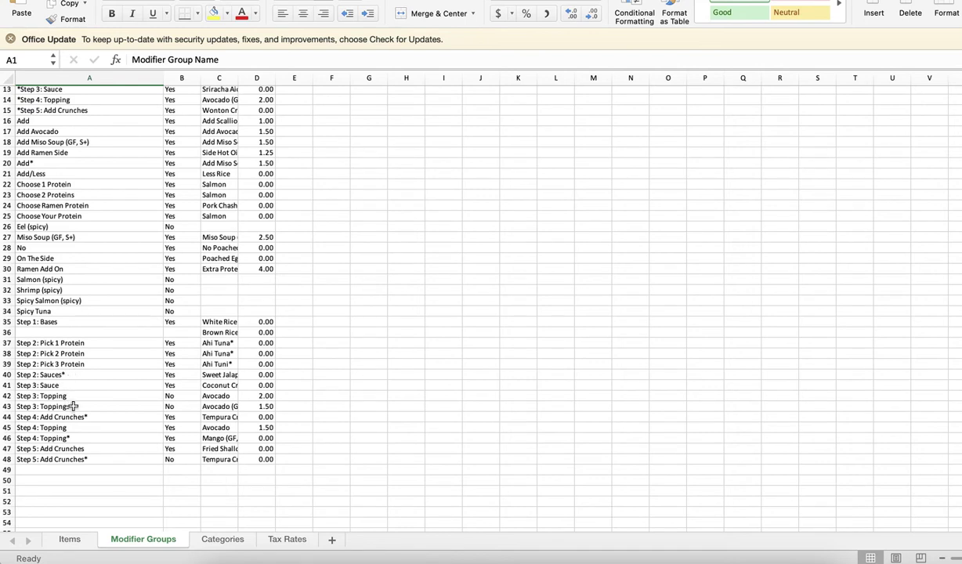
{"action": "left_click_drag", "start_coordinate": [199, 81], "coordinate": [416, 78]}
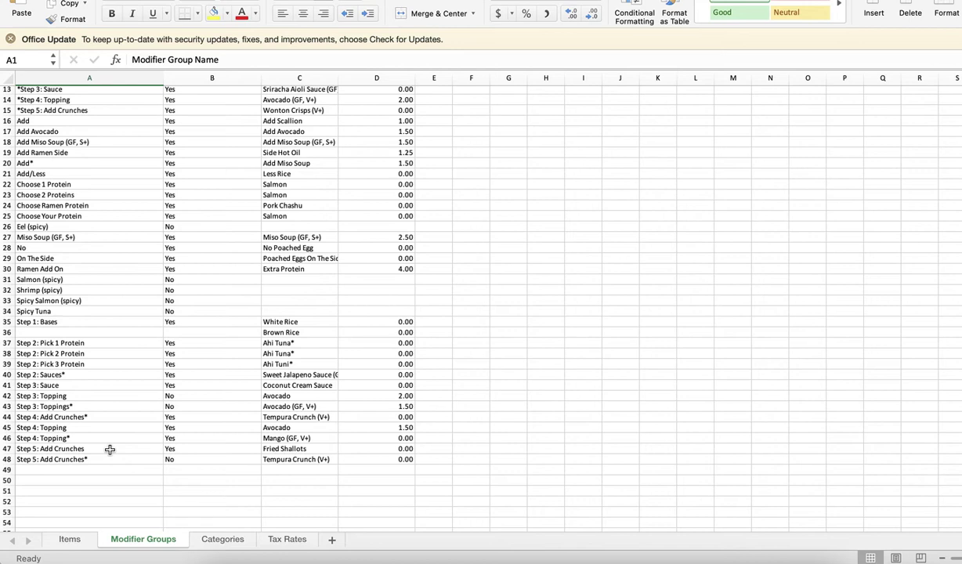
Check the Step 3 and Step 4 topping and crunch entries in rows 42 to 45 of Modifier Groups for duplicates
{"action": "left_click", "coordinate": [71, 407]}
{"action": "left_click", "coordinate": [71, 397]}
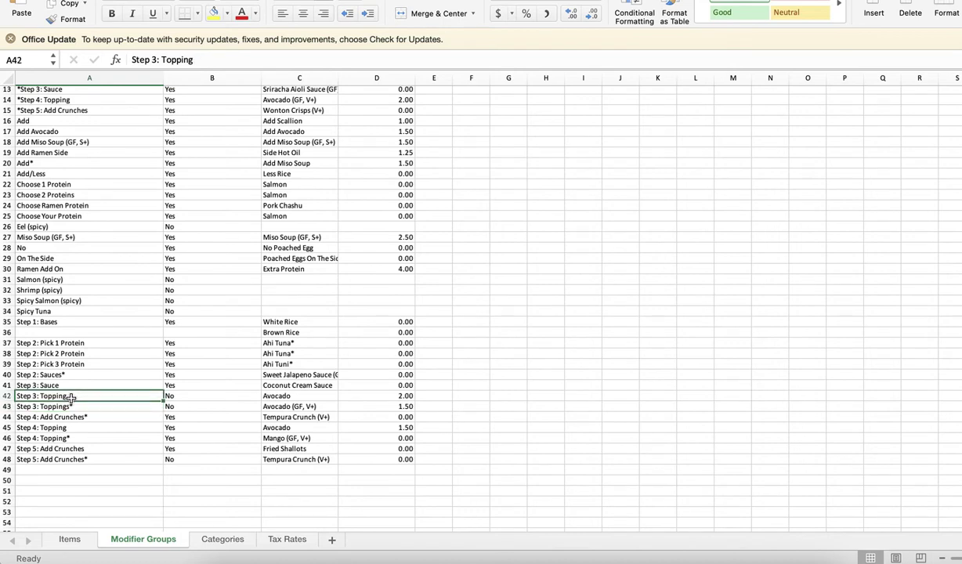
{"action": "left_click", "coordinate": [76, 406]}
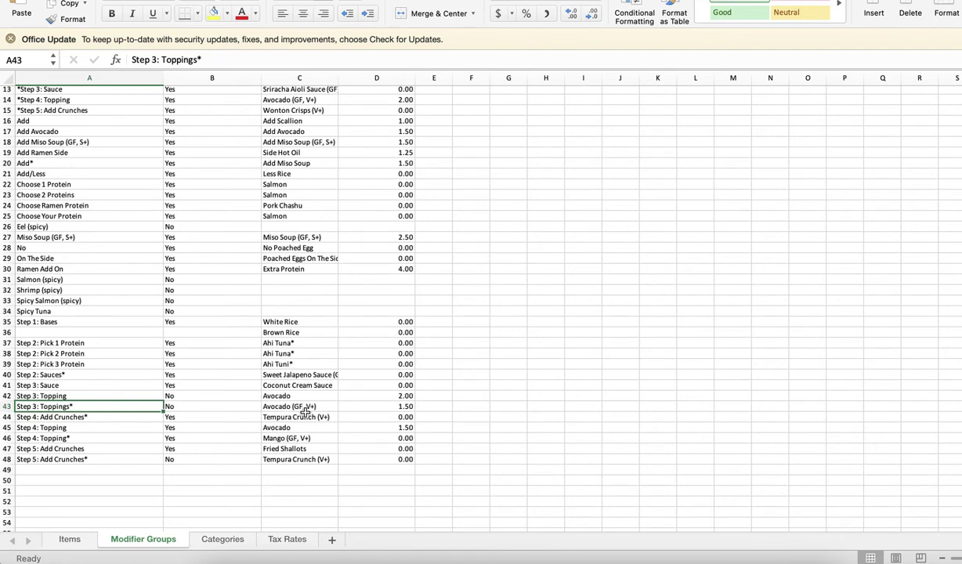
{"action": "left_click", "coordinate": [86, 417]}
{"action": "left_click", "coordinate": [87, 427]}
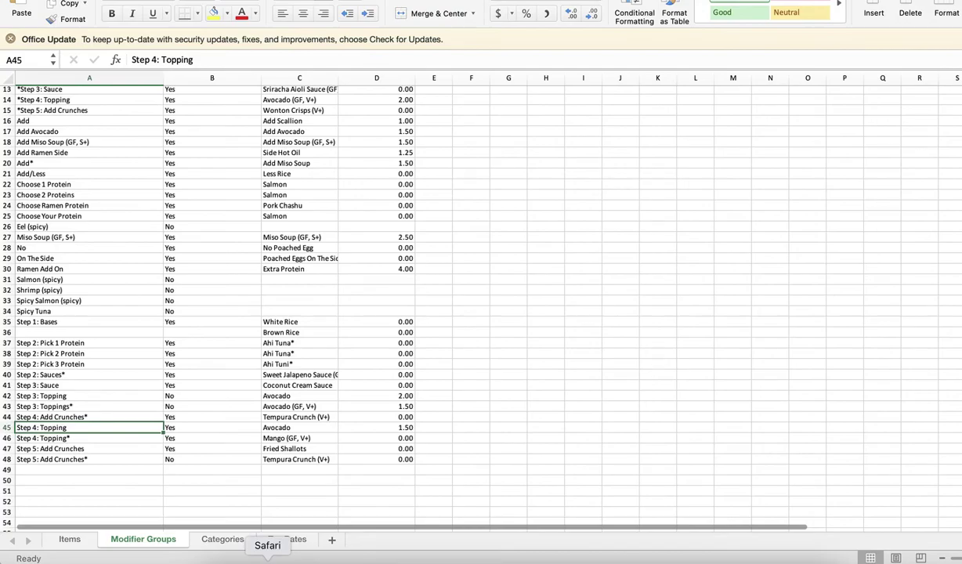
Compare the row numbers in Clover's import error log in Safari with the matching Modifier Groups rows in Excel
{"action": "left_click", "coordinate": [268, 560]}
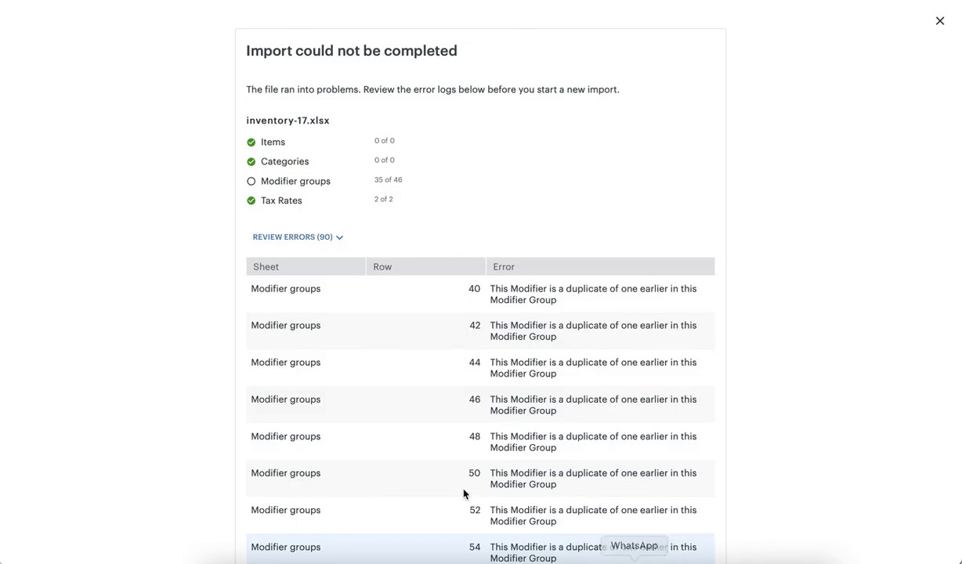
{"action": "key", "text": "super+Tab"}
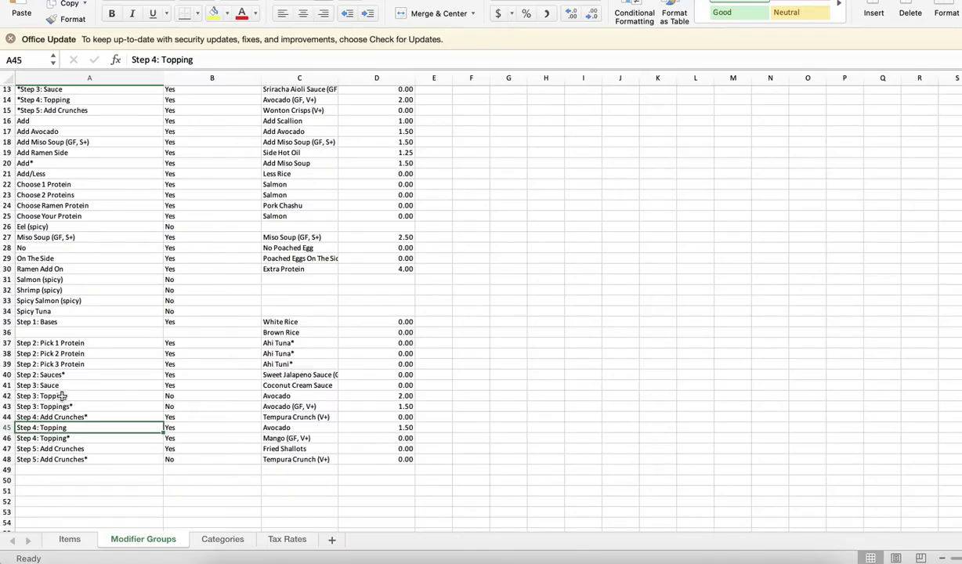
{"action": "left_click", "coordinate": [257, 549]}
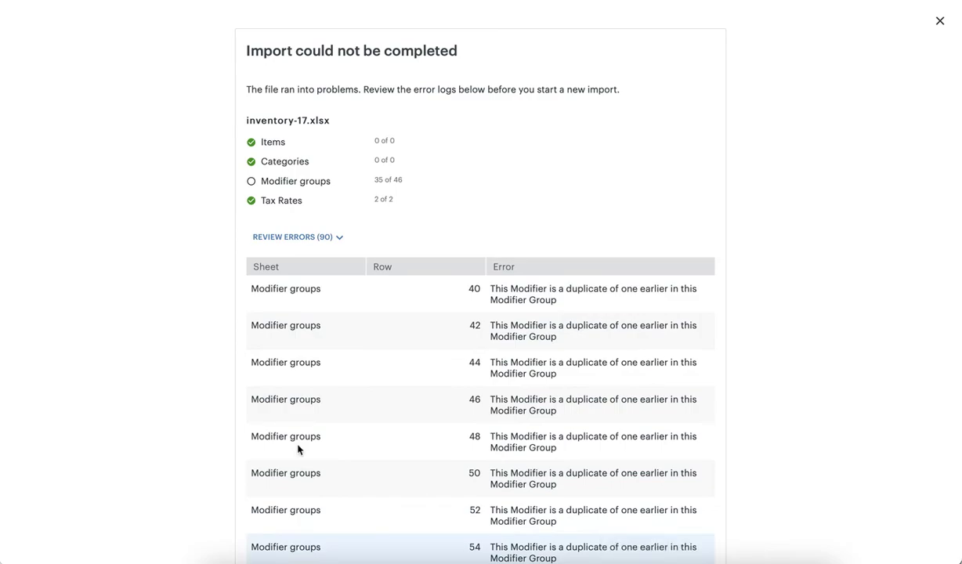
{"action": "key", "text": "super+Tab"}
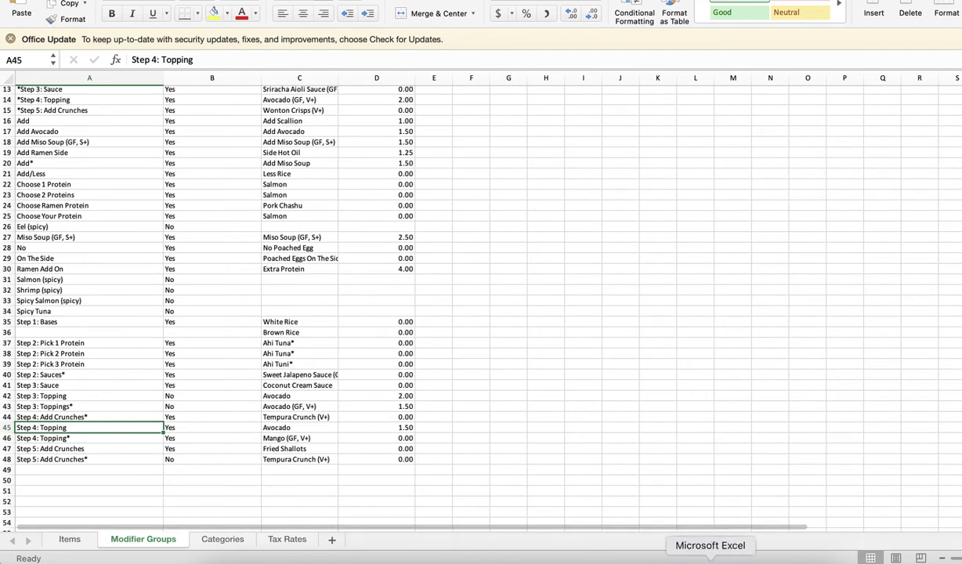
{"action": "left_click", "coordinate": [267, 561]}
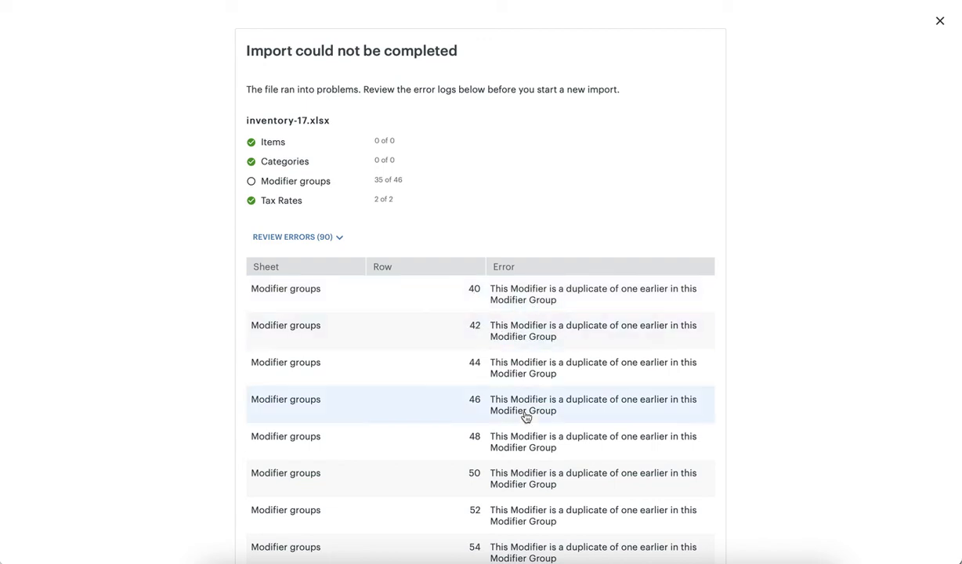
Return to the Excel workbook and recheck the Step 3 and Step 4 topping and crunch rows 42 to 44 of Modifier Groups
{"action": "left_click", "coordinate": [709, 554]}
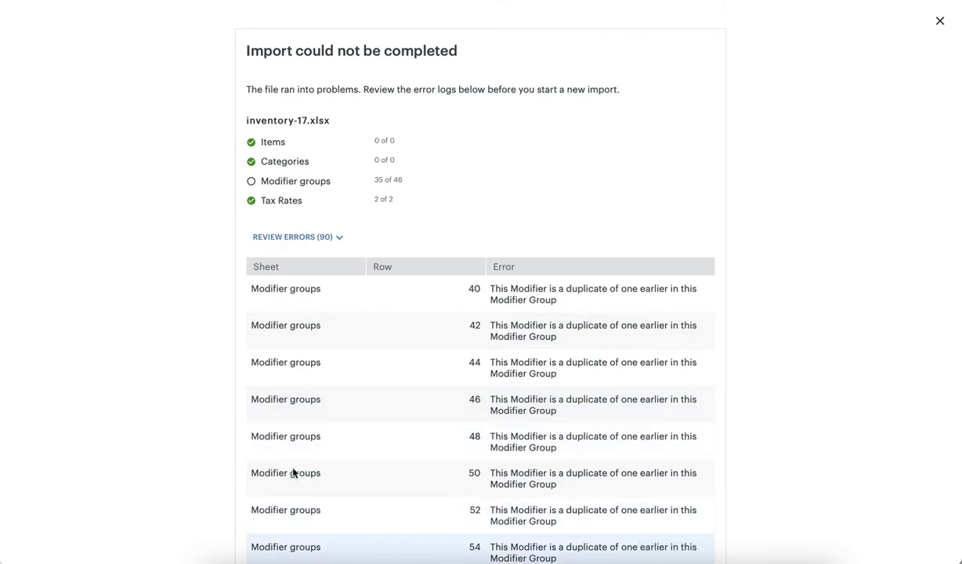
{"action": "left_click", "coordinate": [45, 397]}
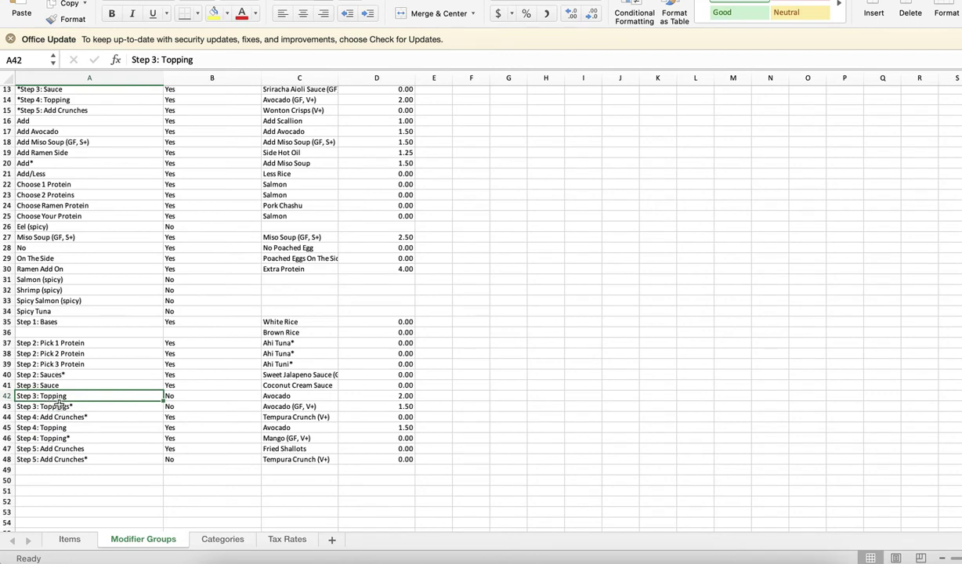
{"action": "left_click", "coordinate": [60, 416]}
{"action": "left_click", "coordinate": [61, 407]}
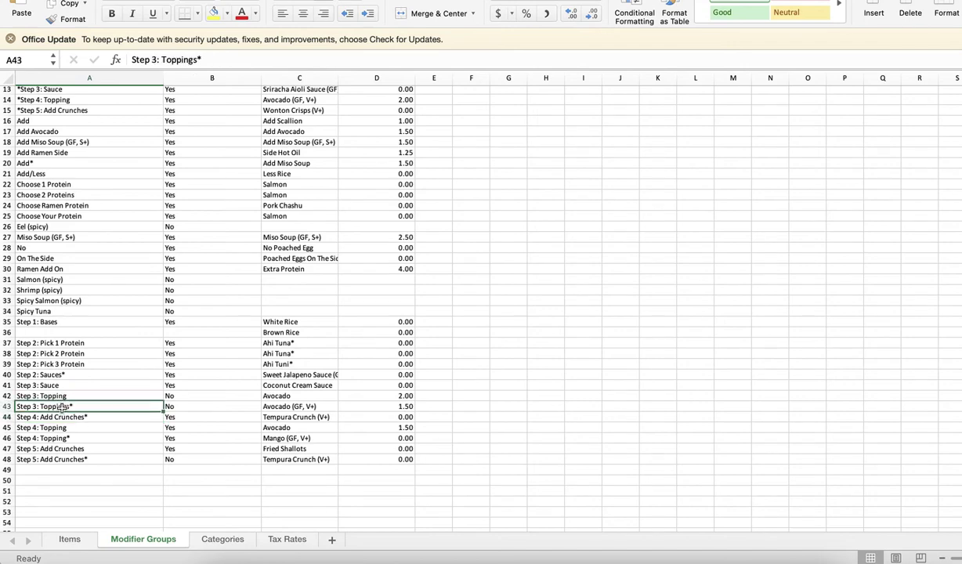
Clear all the Clover ID values in cells A2 to A84 of the Items sheet, keeping the column header
{"action": "left_click", "coordinate": [75, 541]}
{"action": "scroll", "coordinate": [45, 174], "scroll_direction": "up", "scroll_amount": 7}
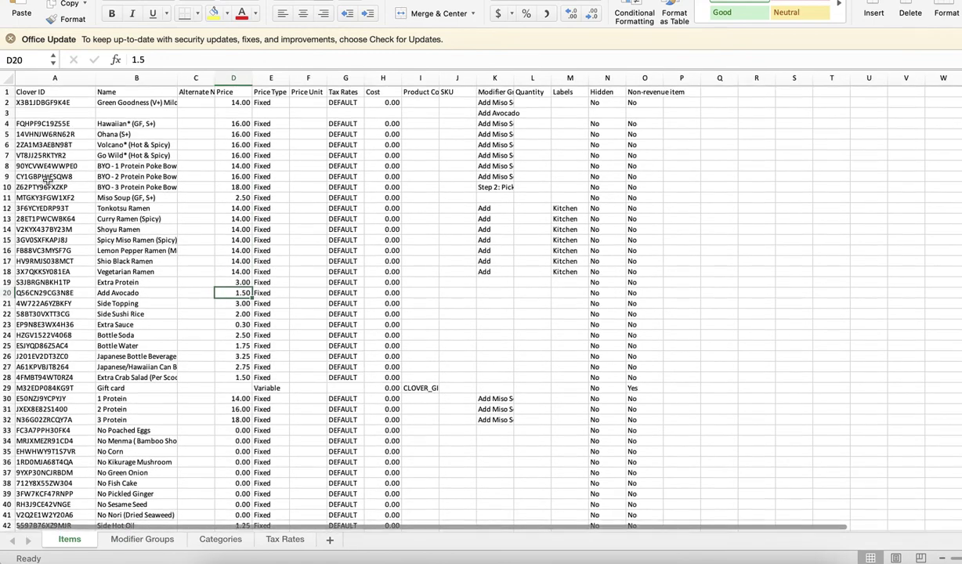
{"action": "left_click", "coordinate": [40, 102]}
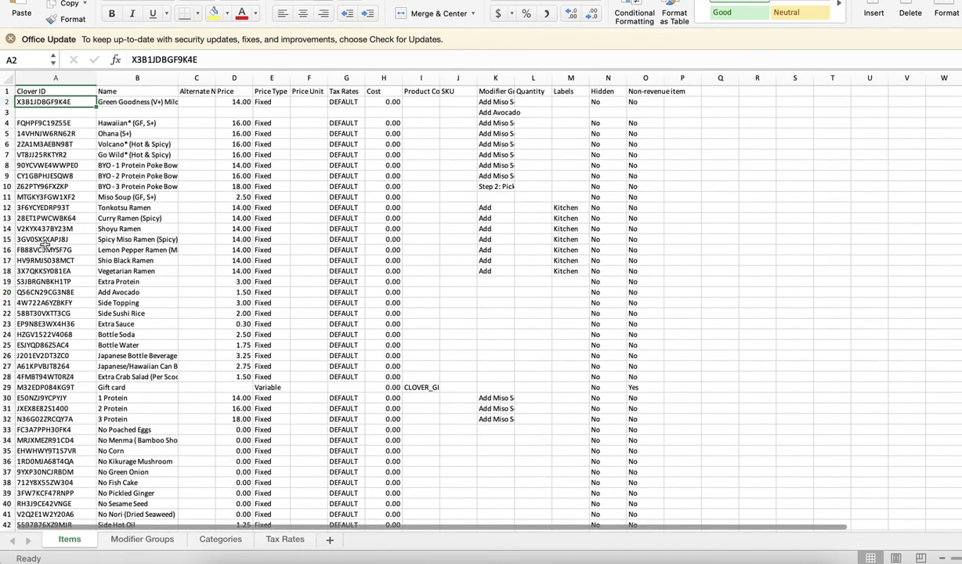
{"action": "scroll", "coordinate": [45, 243], "scroll_direction": "down", "scroll_amount": 20}
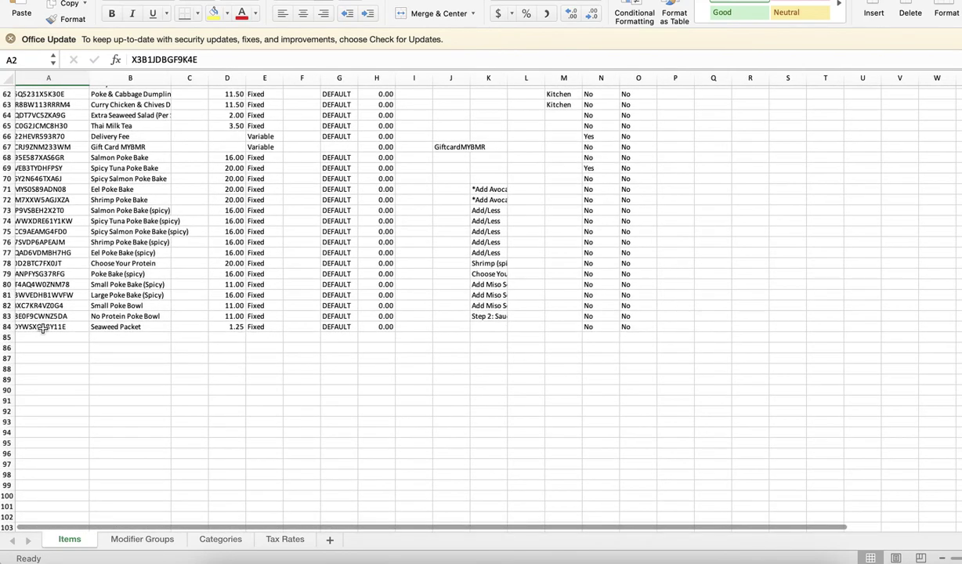
{"action": "scroll", "coordinate": [43, 262], "scroll_direction": "up", "scroll_amount": 13}
{"action": "scroll", "coordinate": [43, 263], "scroll_direction": "up", "scroll_amount": 7}
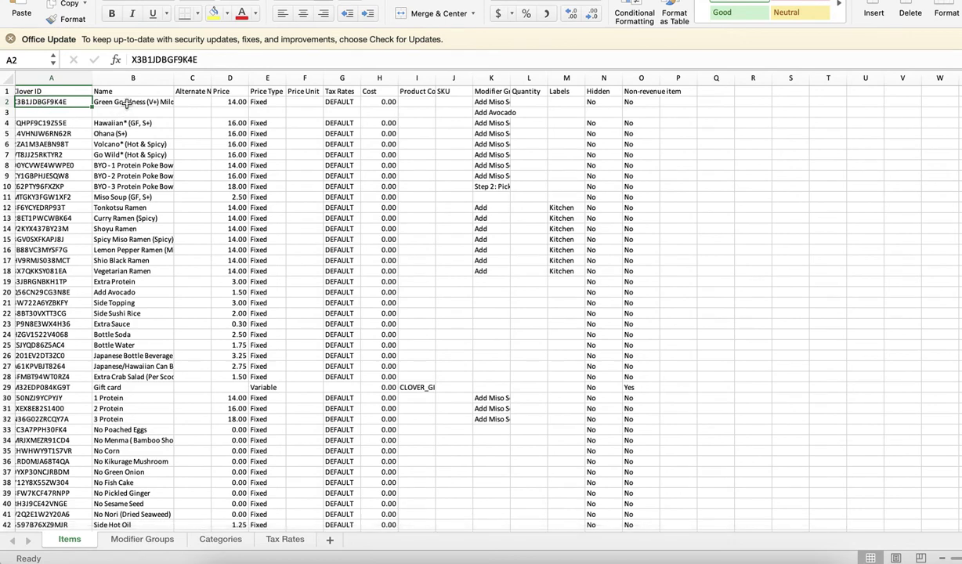
{"action": "scroll", "coordinate": [48, 245], "scroll_direction": "down", "scroll_amount": 15}
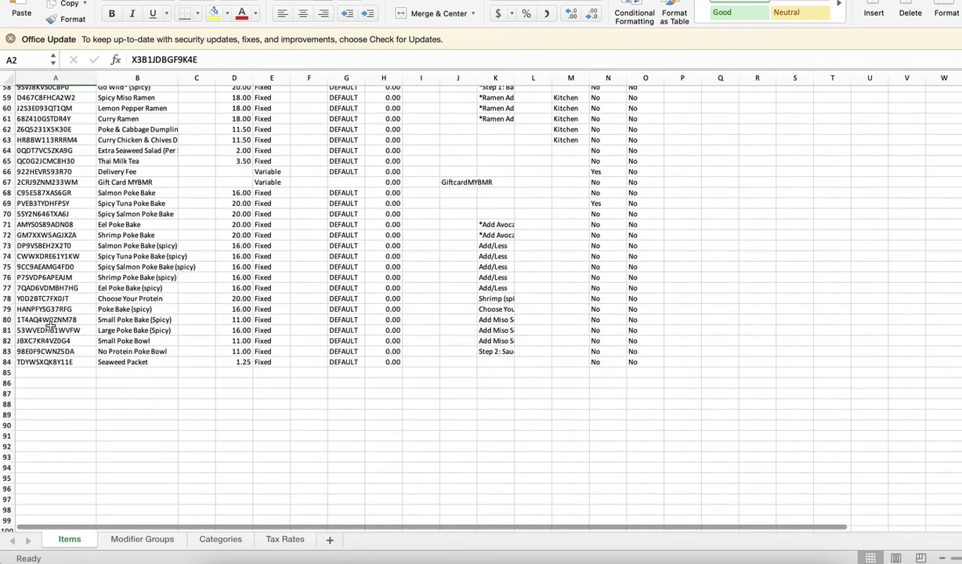
{"action": "left_click", "coordinate": [49, 360], "text": "shift"}
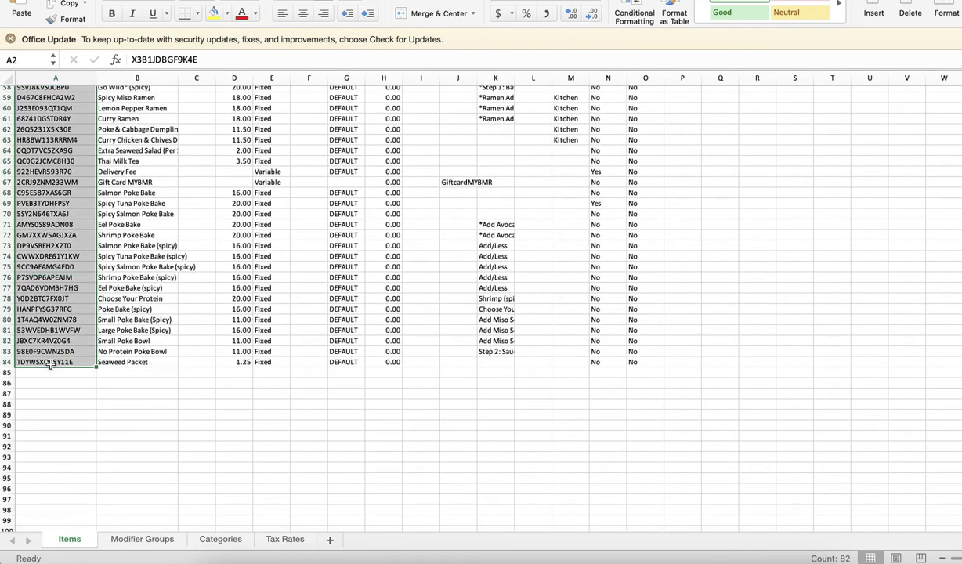
{"action": "key", "text": "Delete"}
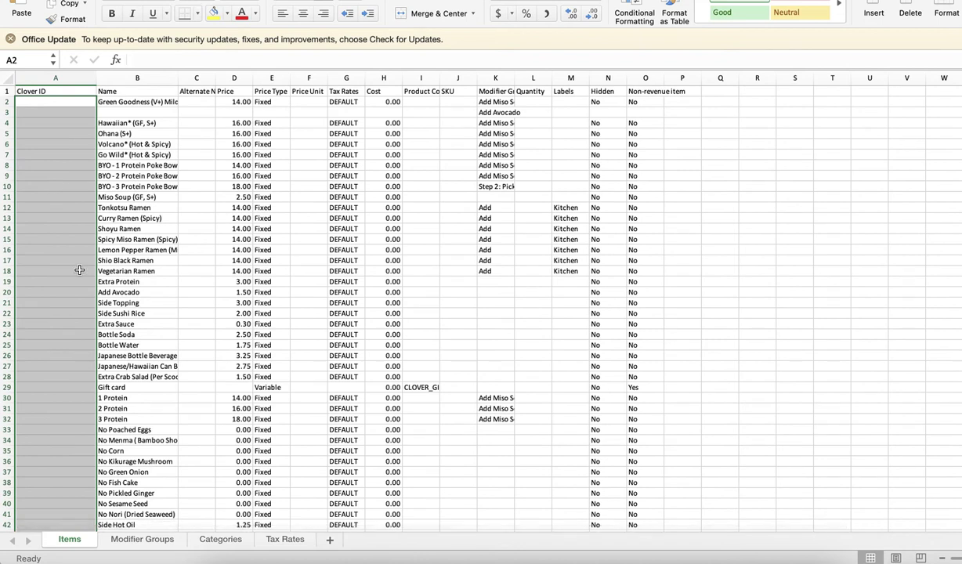
Save the workbook as a new Excel Workbook (.xlsx) named poke_removedItemid in the Downloads folder
{"action": "left_click", "coordinate": [67, 0]}
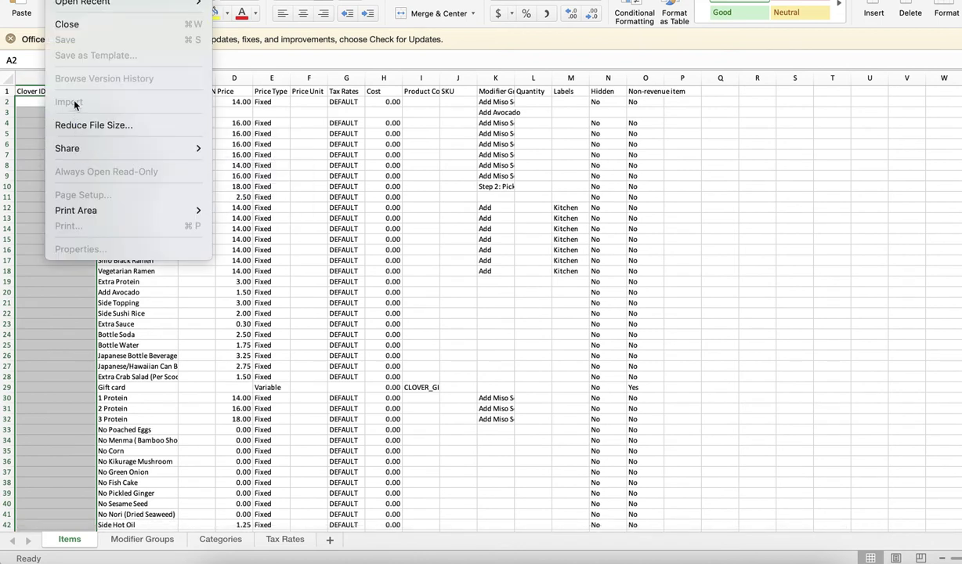
{"action": "left_click", "coordinate": [26, 229]}
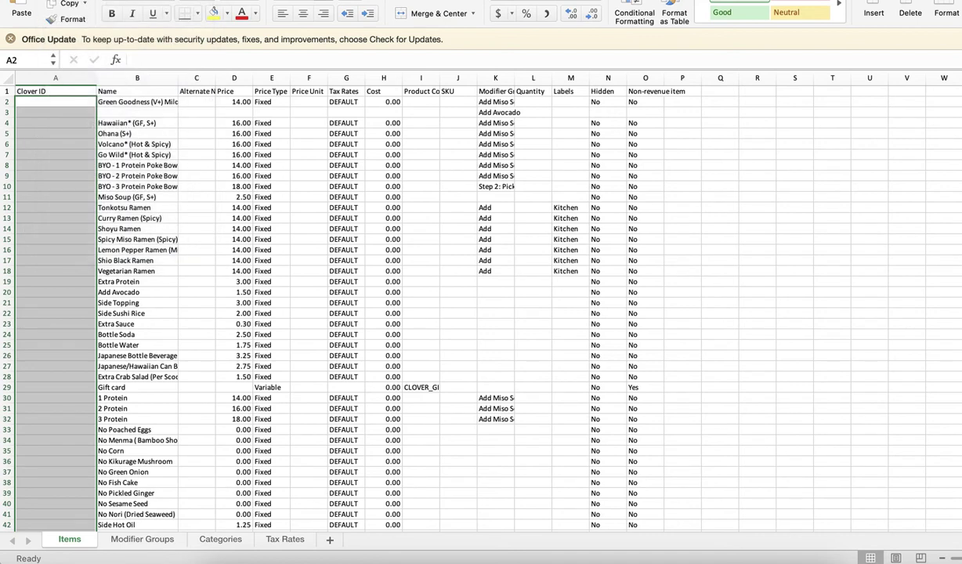
{"action": "left_click", "coordinate": [66, 0]}
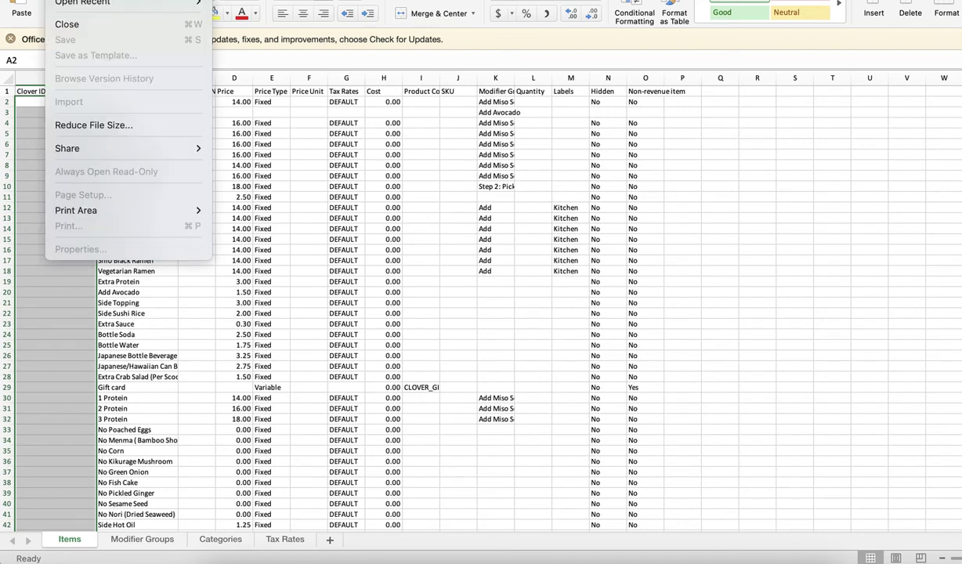
{"action": "left_click", "coordinate": [56, 291]}
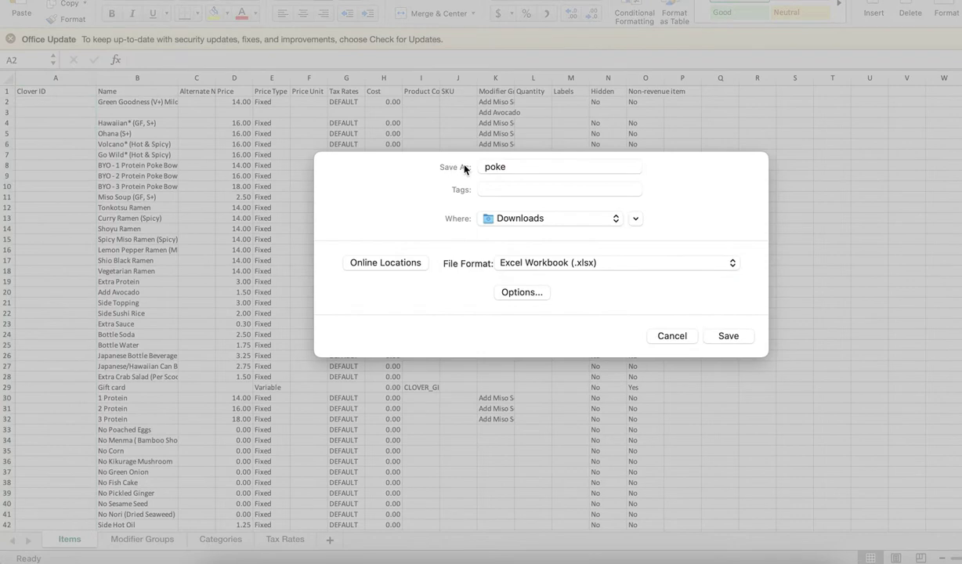
{"action": "left_click", "coordinate": [519, 167]}
{"action": "type", "text": "_removed"}
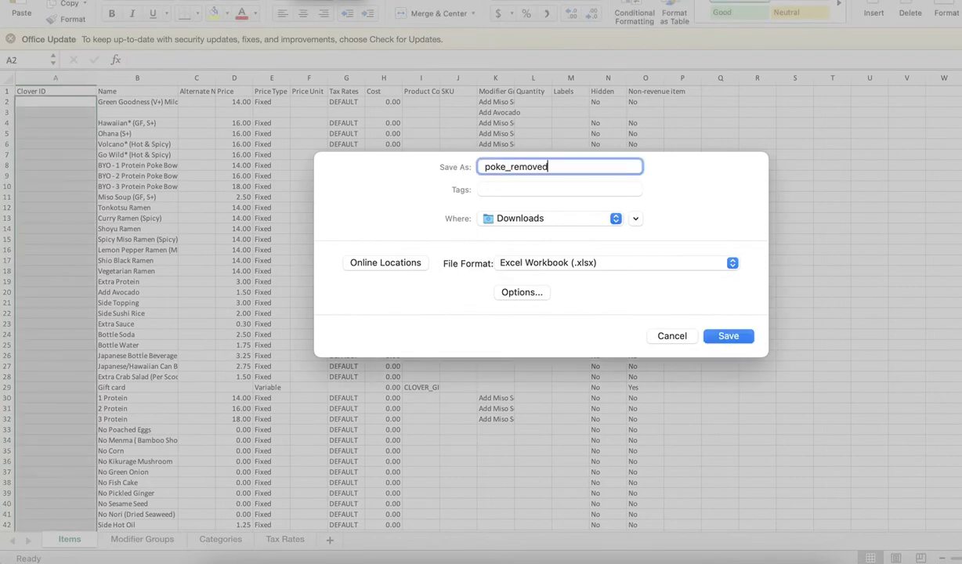
{"action": "type", "text": "Itemid"}
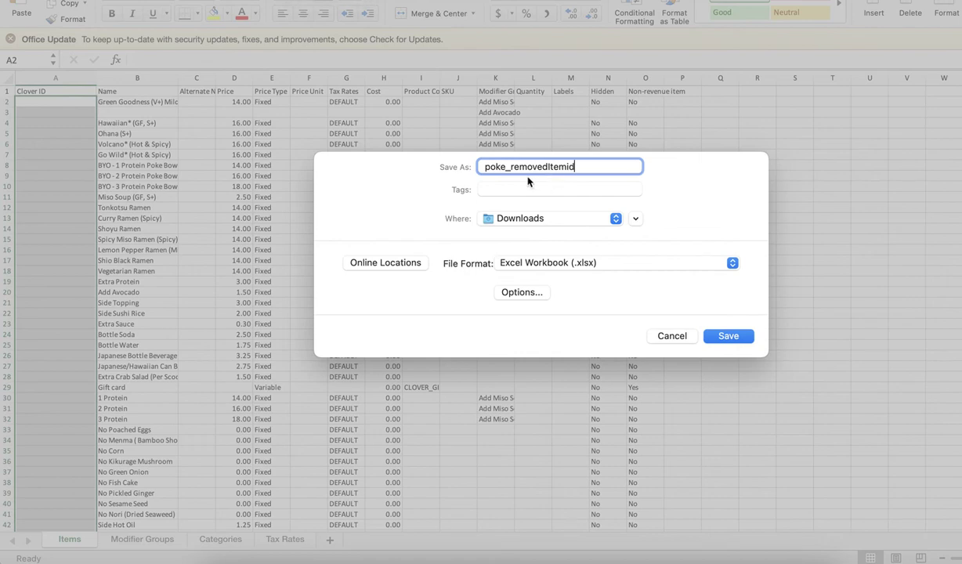
{"action": "left_click", "coordinate": [727, 336]}
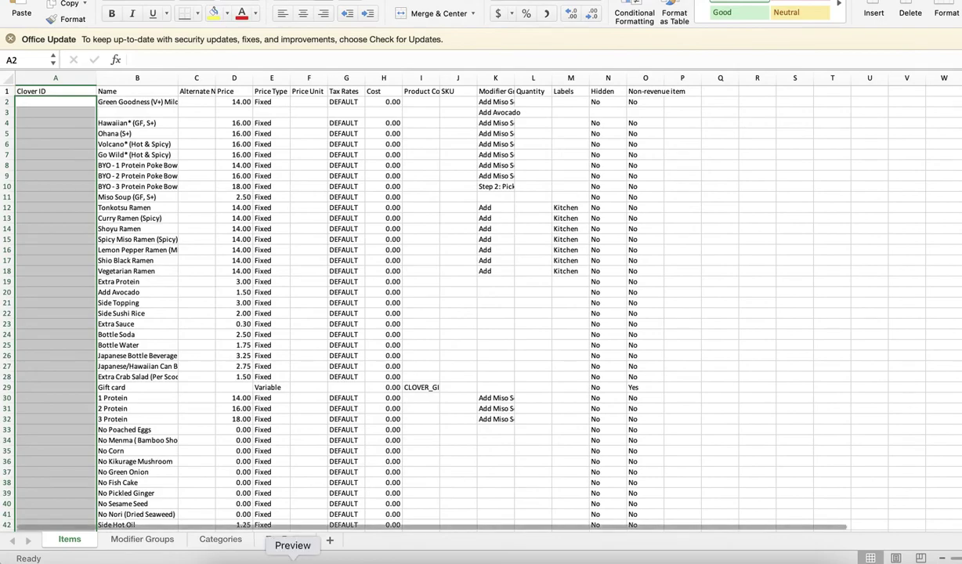
Switch to Clover in Safari, start a new inventory import and upload poke_removedItemid.xlsx from the Downloads folder
{"action": "left_click", "coordinate": [273, 555]}
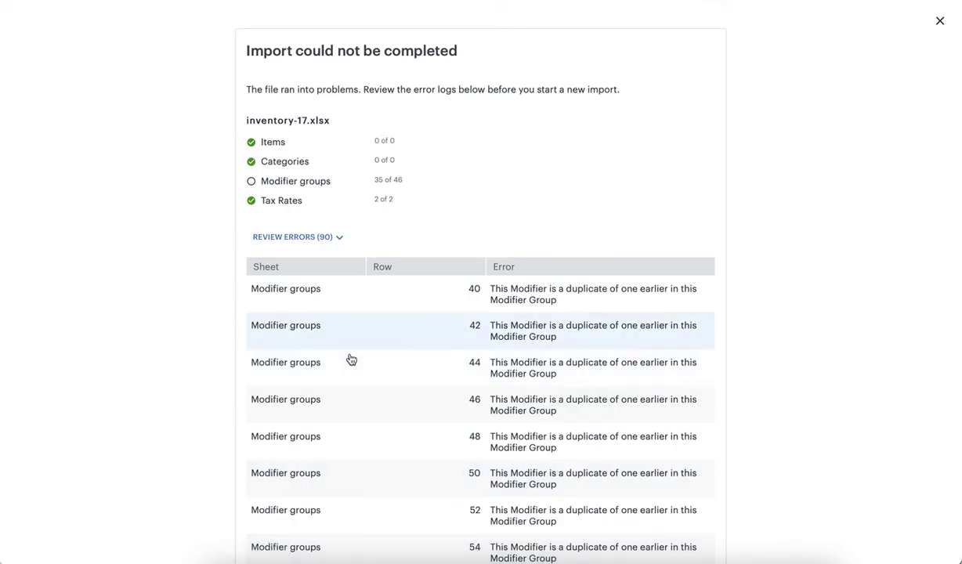
{"action": "scroll", "coordinate": [350, 361], "scroll_direction": "down", "scroll_amount": 10}
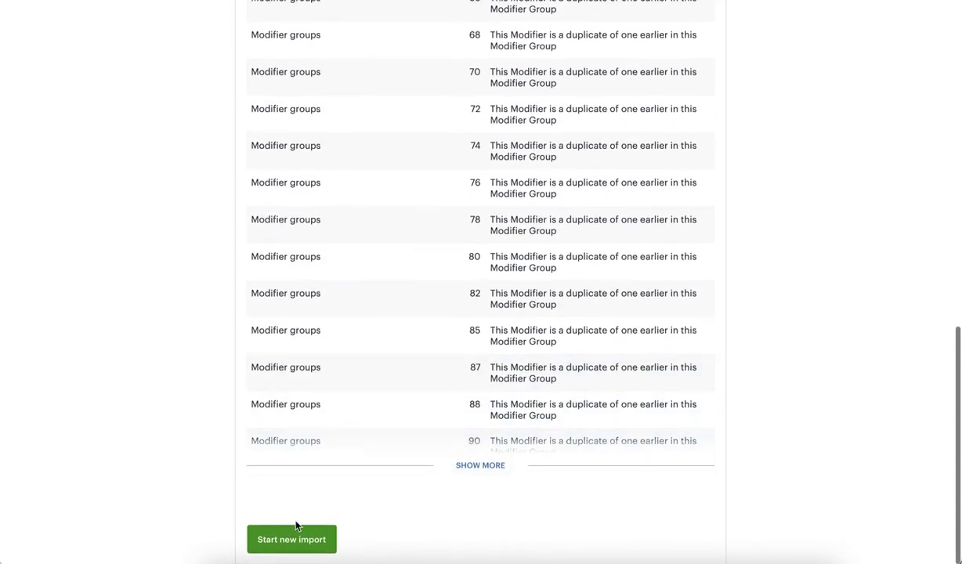
{"action": "left_click", "coordinate": [294, 538]}
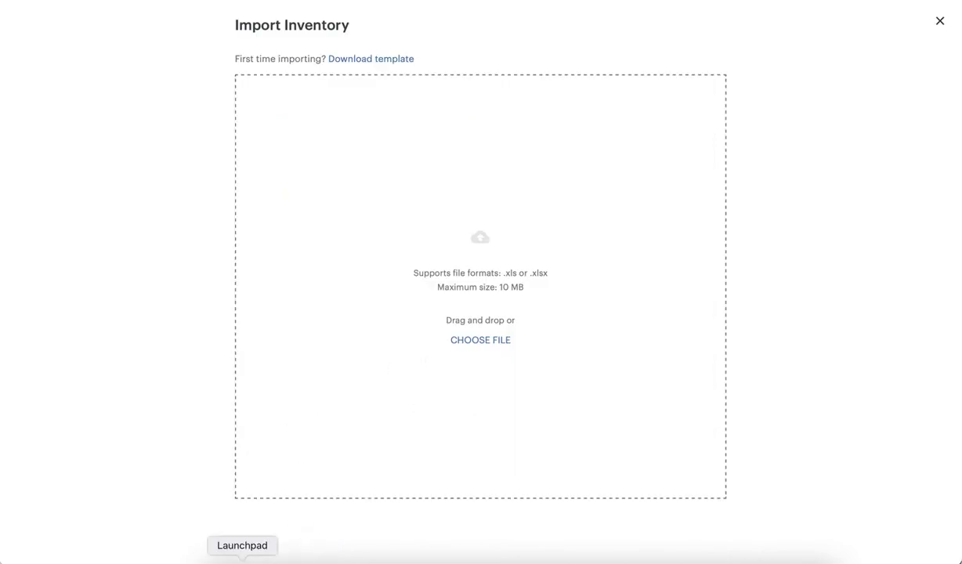
{"action": "left_click", "coordinate": [215, 558]}
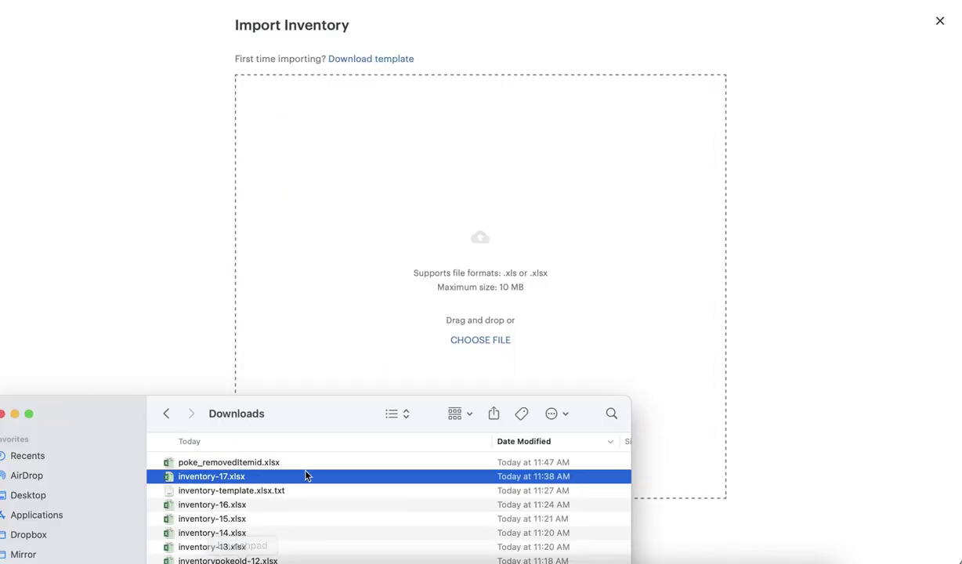
{"action": "left_click", "coordinate": [247, 464]}
{"action": "left_click_drag", "start_coordinate": [222, 469], "coordinate": [431, 296]}
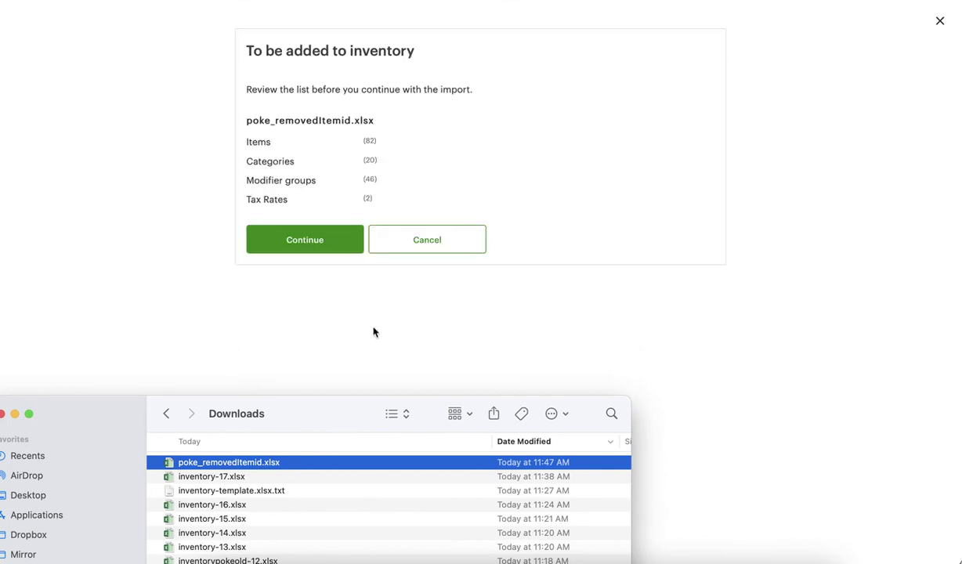
{"action": "left_click", "coordinate": [321, 310]}
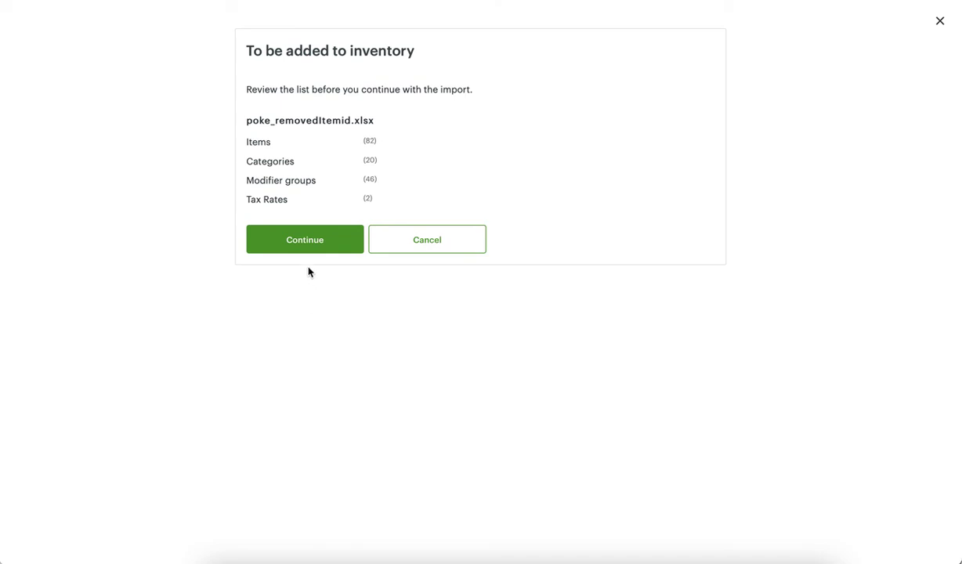
Continue the import of poke_removedItemid.xlsx, read the result message and go back to the inventory
{"action": "left_click", "coordinate": [311, 241]}
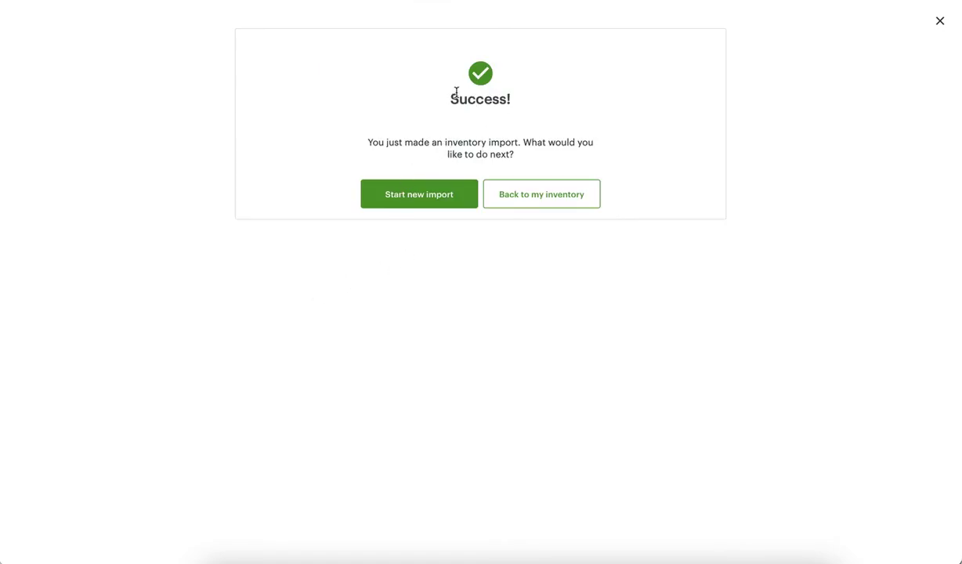
{"action": "left_click_drag", "start_coordinate": [447, 98], "coordinate": [510, 96]}
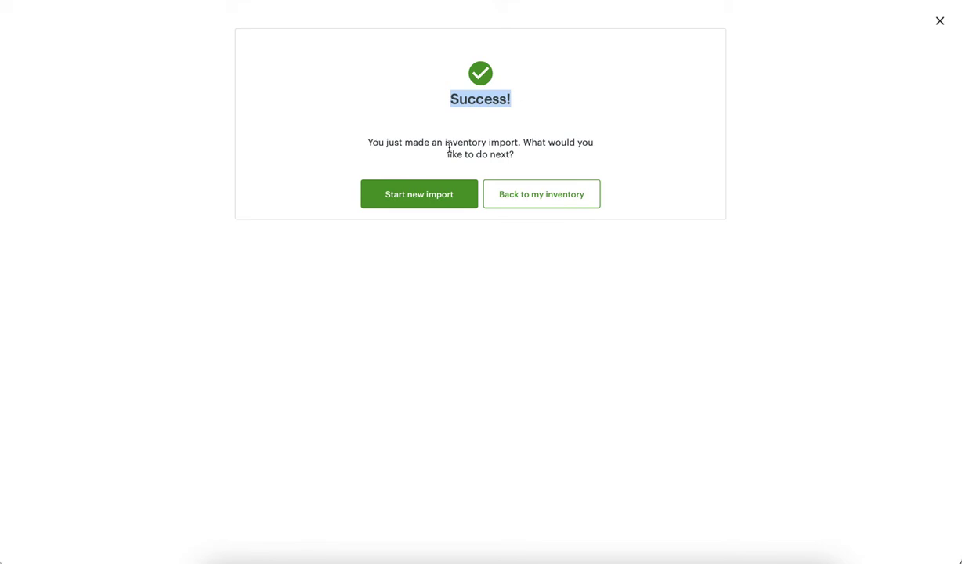
{"action": "left_click_drag", "start_coordinate": [362, 134], "coordinate": [464, 142]}
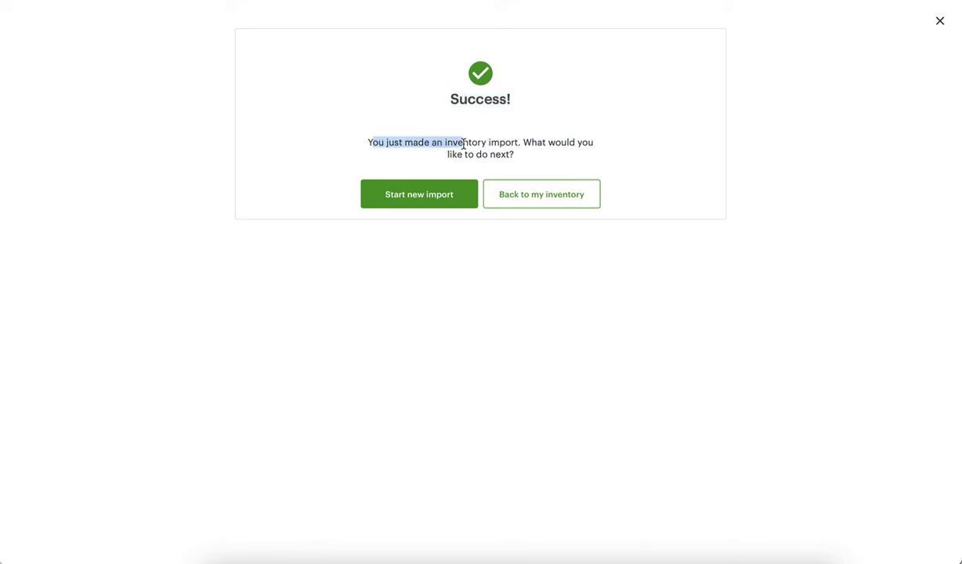
{"action": "left_click", "coordinate": [544, 202]}
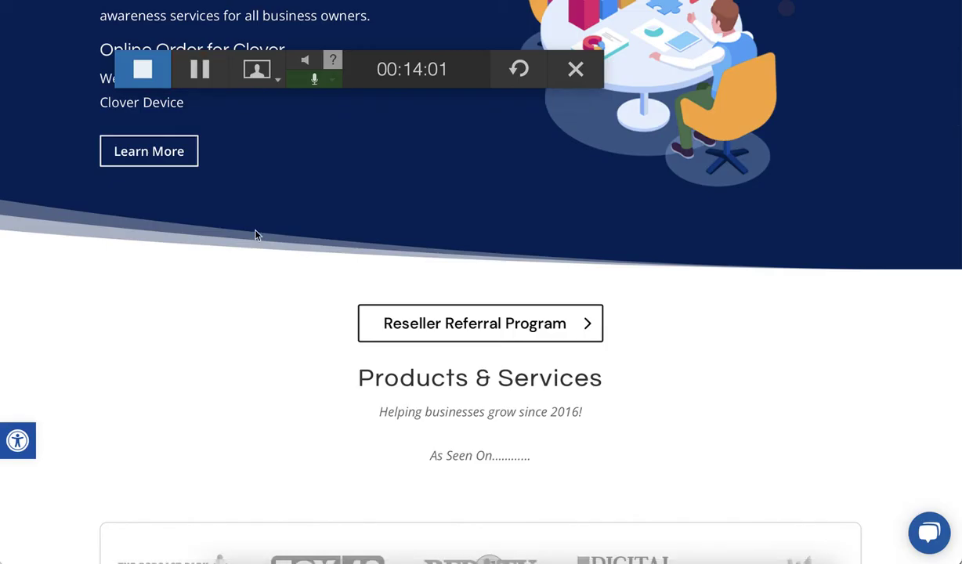
Look through the Zaytech home page from its products and services down to the footer, and return to its header
{"action": "scroll", "coordinate": [303, 296], "scroll_direction": "down", "scroll_amount": 5}
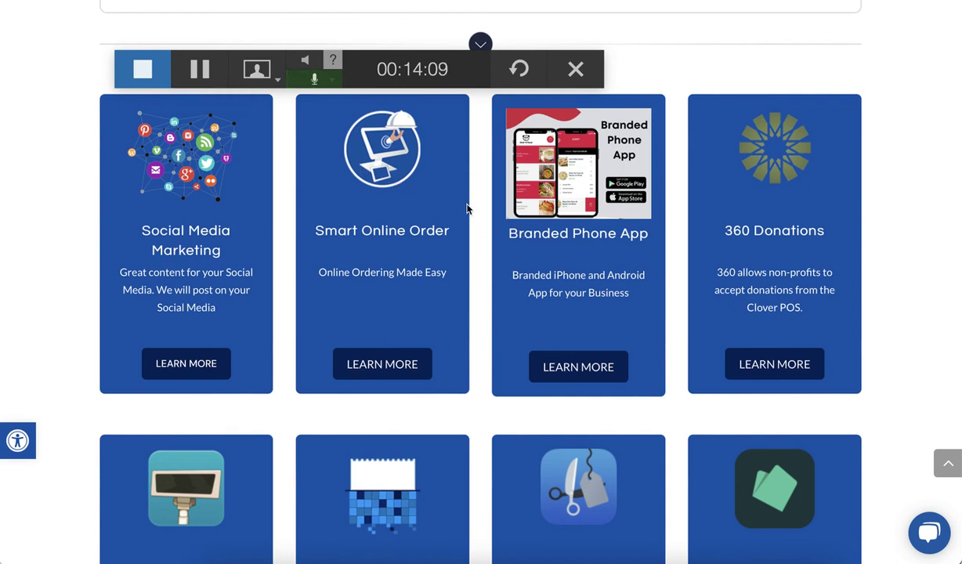
{"action": "scroll", "coordinate": [473, 202], "scroll_direction": "down", "scroll_amount": 1}
{"action": "scroll", "coordinate": [474, 202], "scroll_direction": "up", "scroll_amount": 2}
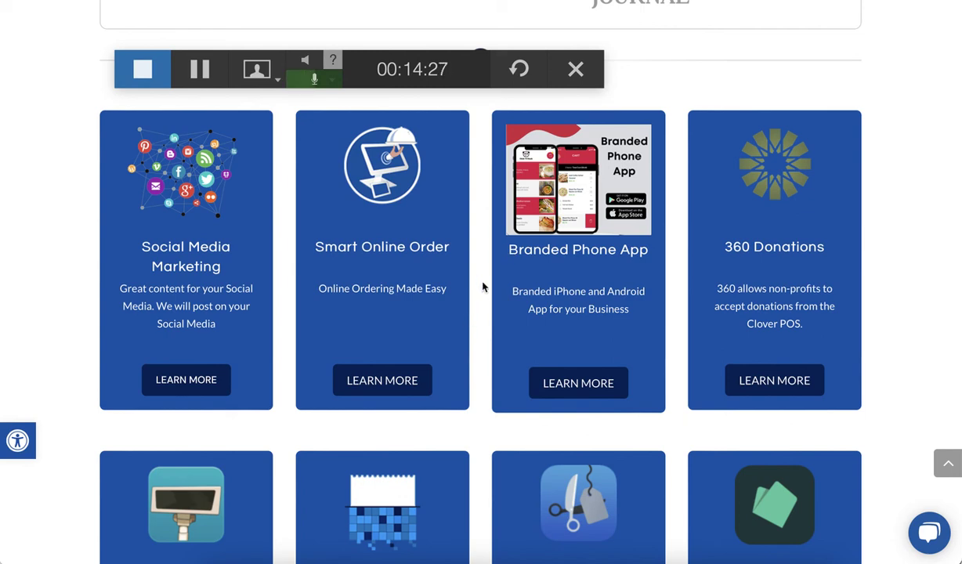
{"action": "scroll", "coordinate": [475, 337], "scroll_direction": "down", "scroll_amount": 10}
{"action": "scroll", "coordinate": [475, 340], "scroll_direction": "down", "scroll_amount": 14}
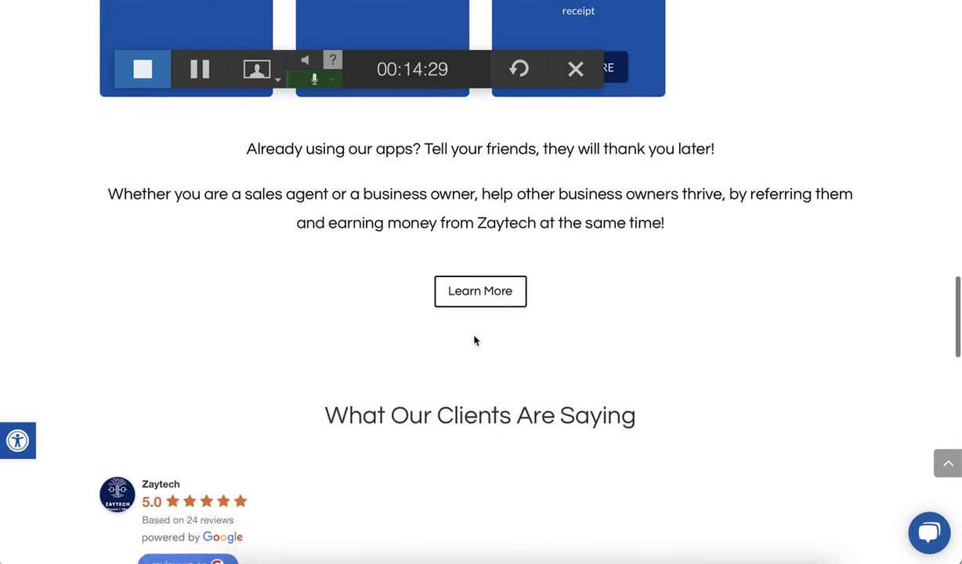
{"action": "scroll", "coordinate": [474, 340], "scroll_direction": "down", "scroll_amount": 7}
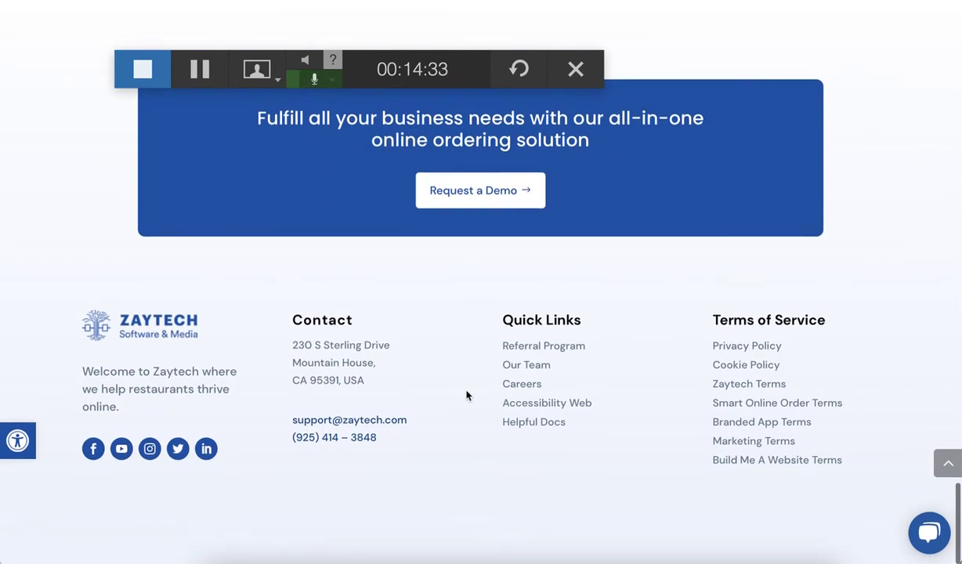
{"action": "scroll", "coordinate": [467, 395], "scroll_direction": "up", "scroll_amount": 1}
{"action": "scroll", "coordinate": [466, 395], "scroll_direction": "up", "scroll_amount": 20}
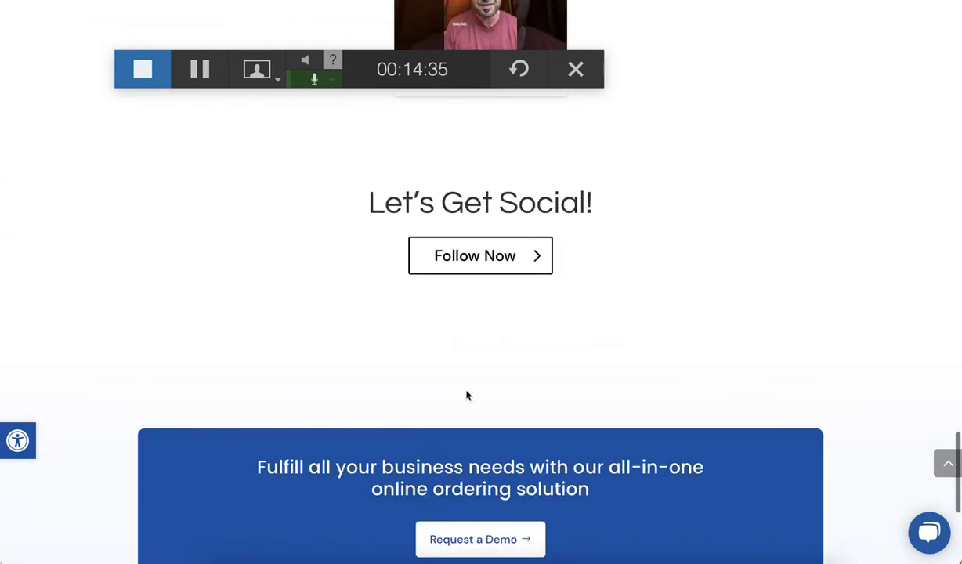
{"action": "scroll", "coordinate": [470, 395], "scroll_direction": "up", "scroll_amount": 8}
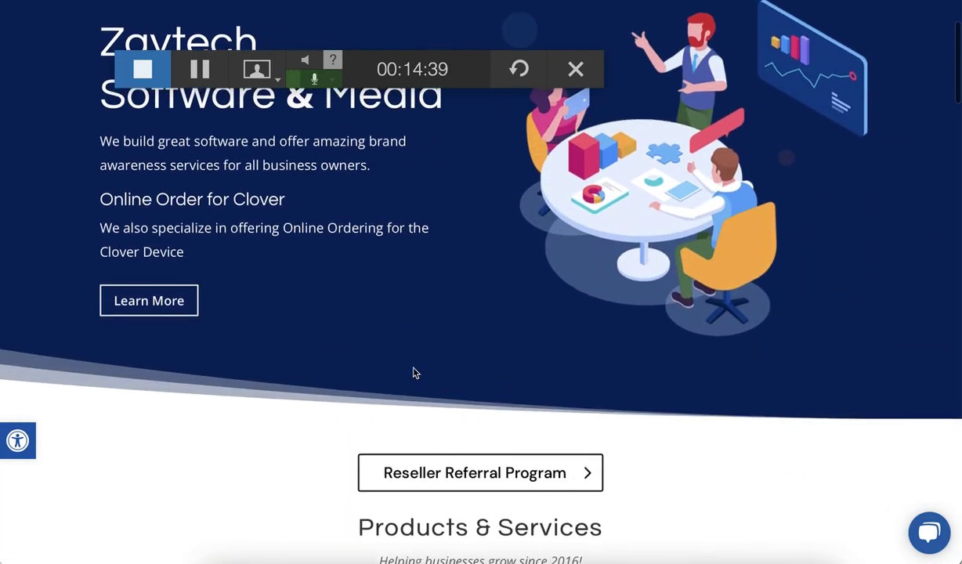
{"action": "scroll", "coordinate": [488, 369], "scroll_direction": "up", "scroll_amount": 4}
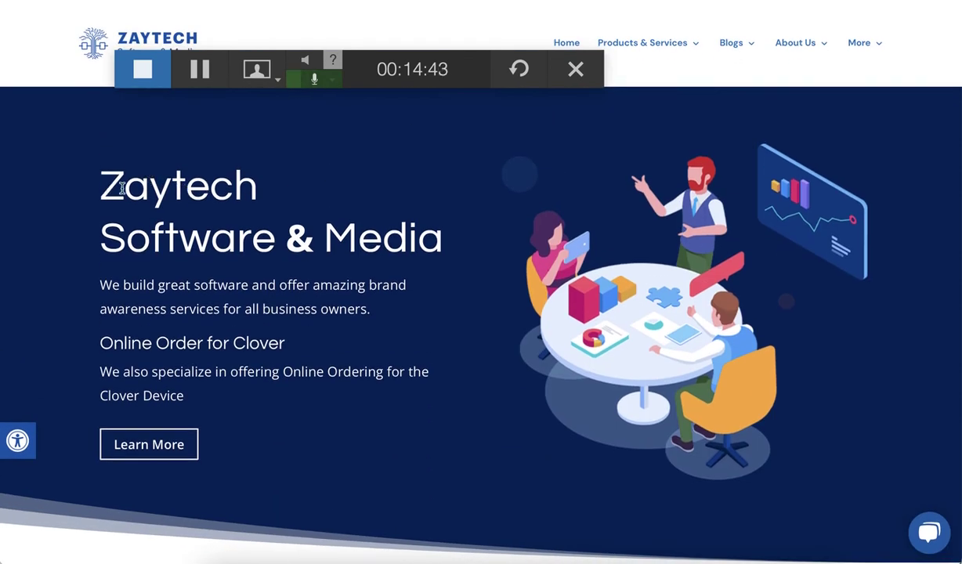
Highlight the Zaytech name in the home page heading and switch back to the Items list of the Clover inventory
{"action": "left_click_drag", "start_coordinate": [100, 181], "coordinate": [239, 180]}
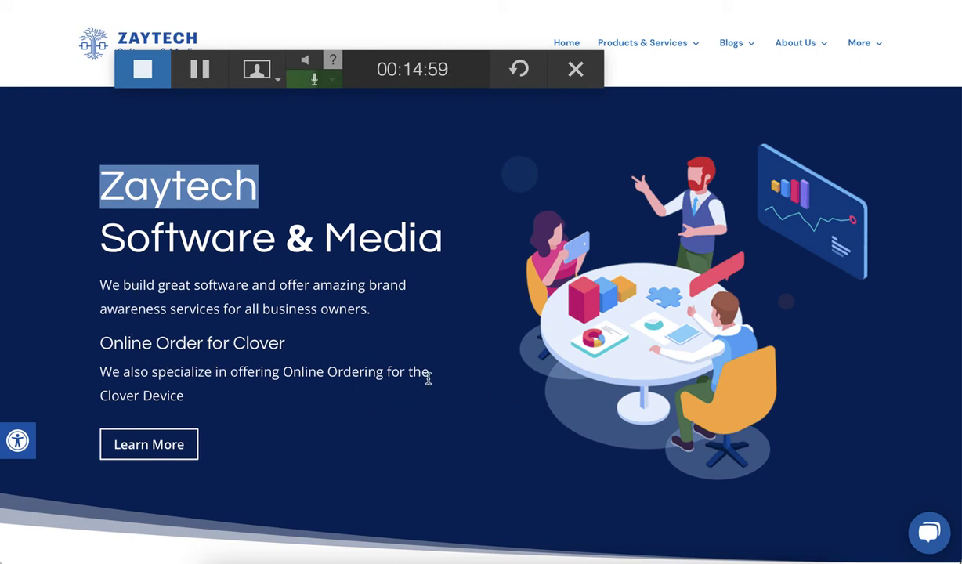
{"action": "scroll", "coordinate": [429, 380], "scroll_direction": "down", "scroll_amount": 1}
{"action": "scroll", "coordinate": [429, 383], "scroll_direction": "up", "scroll_amount": 1}
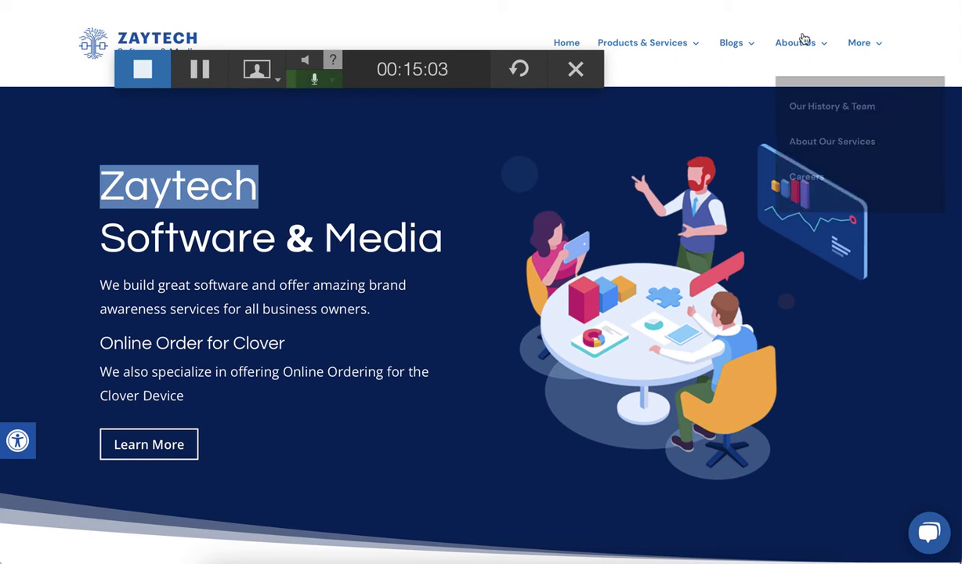
{"action": "key", "text": "ctrl+Tab"}
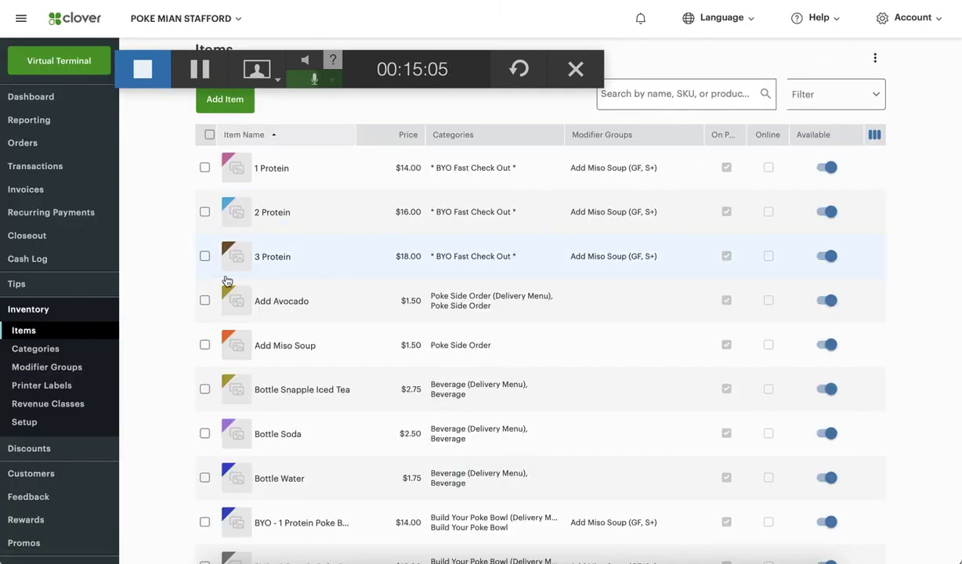